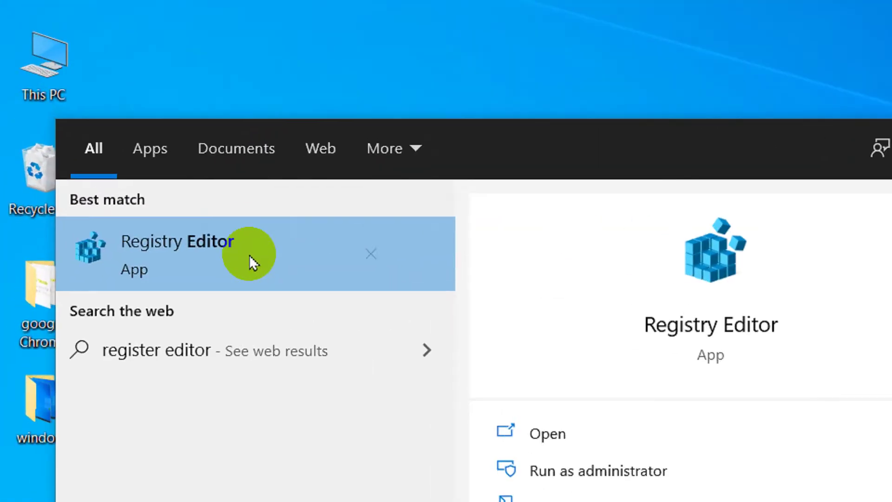
Run Registry Editor as administrator and move its window nearer the middle of the desktop.
right_click(128, 176)
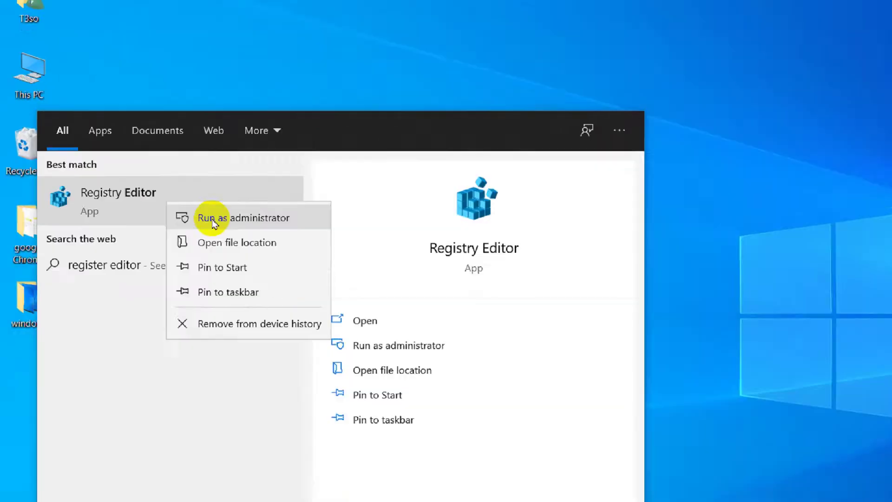
left_click(213, 219)
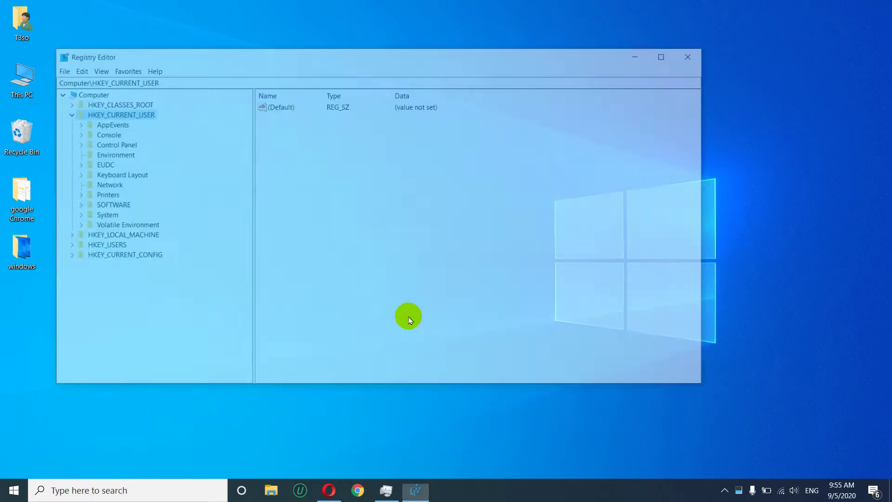
left_click_drag(209, 55, 321, 64)
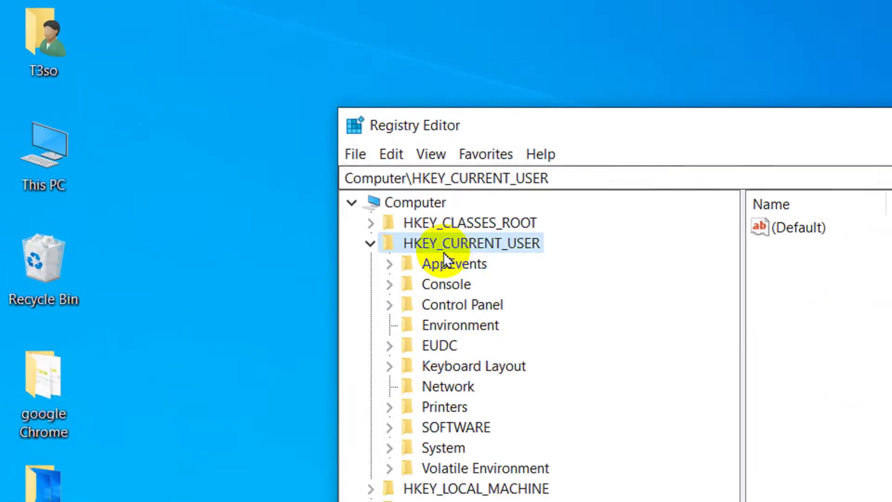
Collapse the HKEY_CURRENT_USER branch so only the root hives under Computer are listed.
left_click(372, 244)
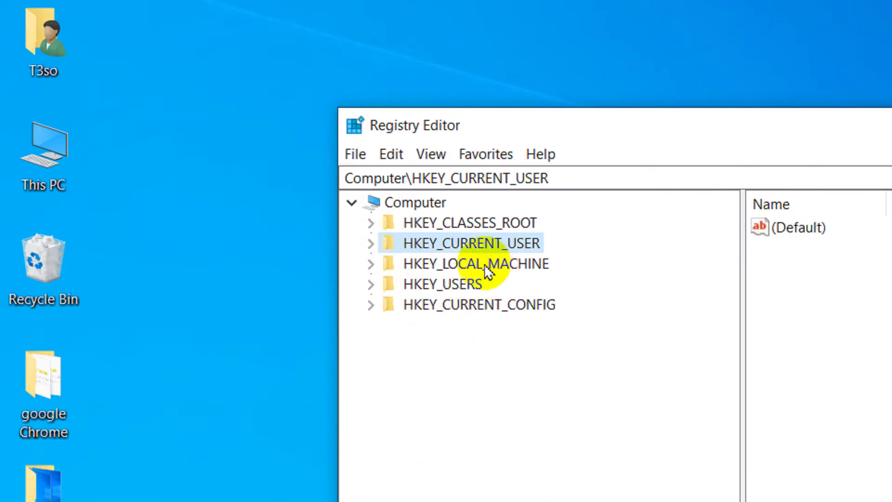
left_click(354, 205)
left_click(354, 204)
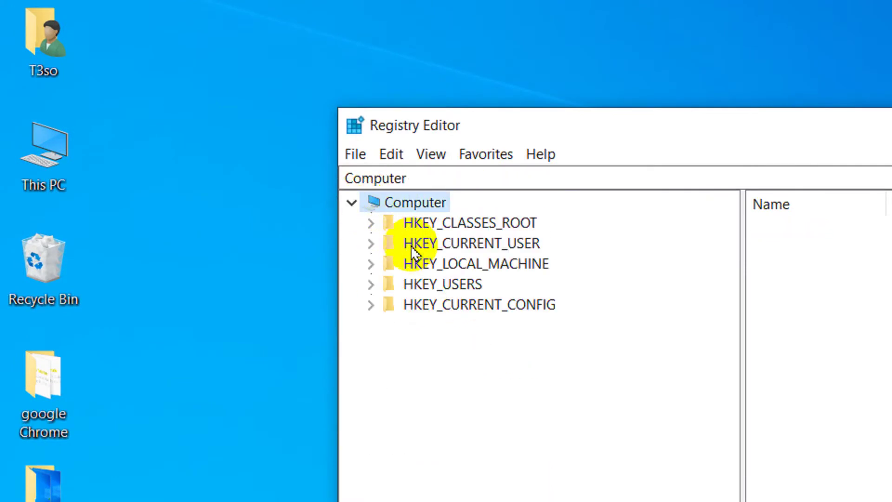
Expand HKEY_LOCAL_MACHINE and the SOFTWARE key inside it.
left_click(452, 266)
left_click(371, 264)
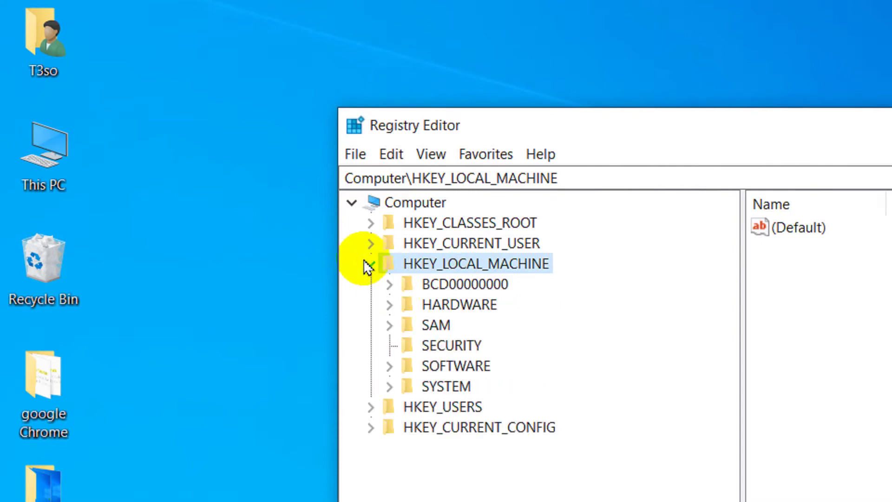
left_click(446, 265)
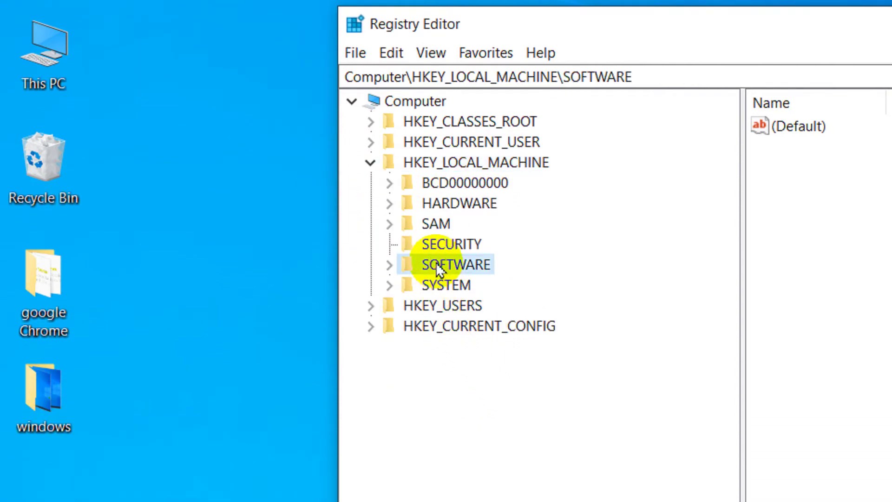
left_click(389, 265)
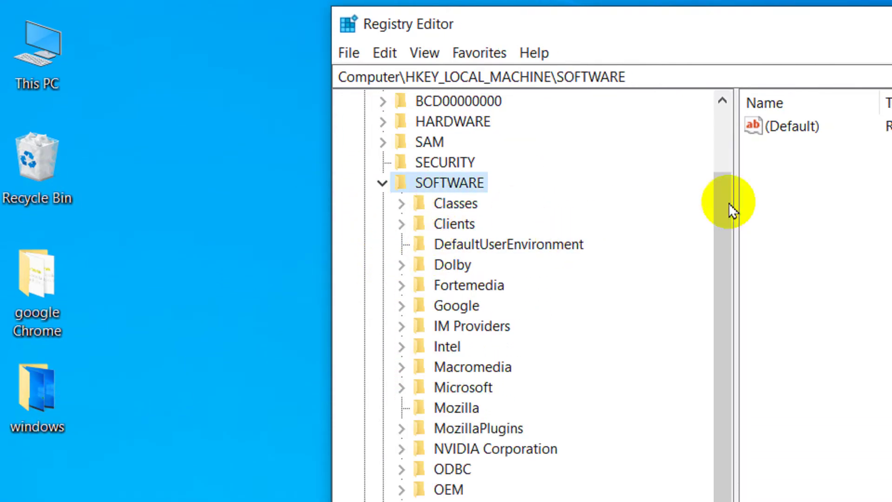
Check the CurrentVersion key in the Windows key directly under SOFTWARE.
scroll(330, 305, "down", 1)
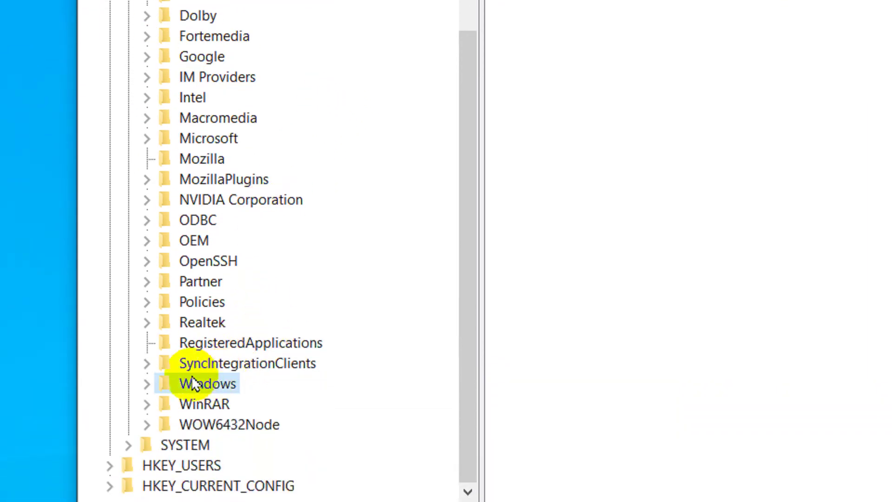
left_click(147, 386)
left_click(188, 386)
double_click(205, 381)
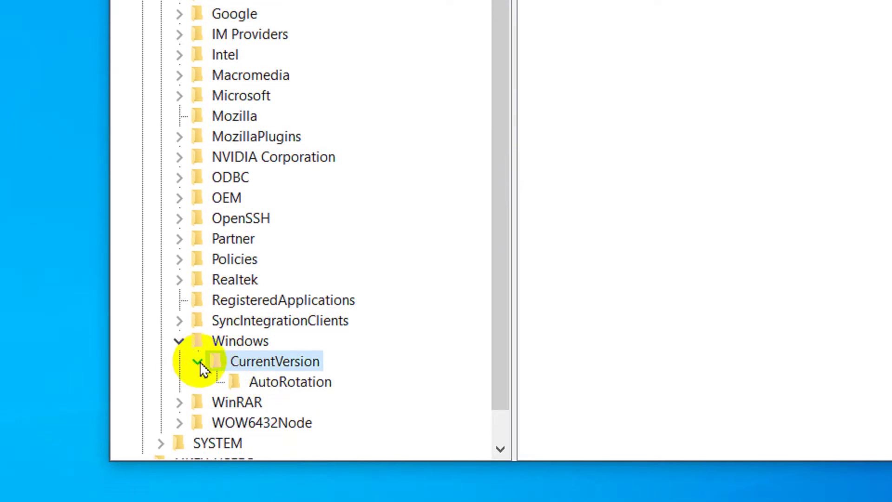
left_click(200, 361)
scroll(253, 177, "up", 2)
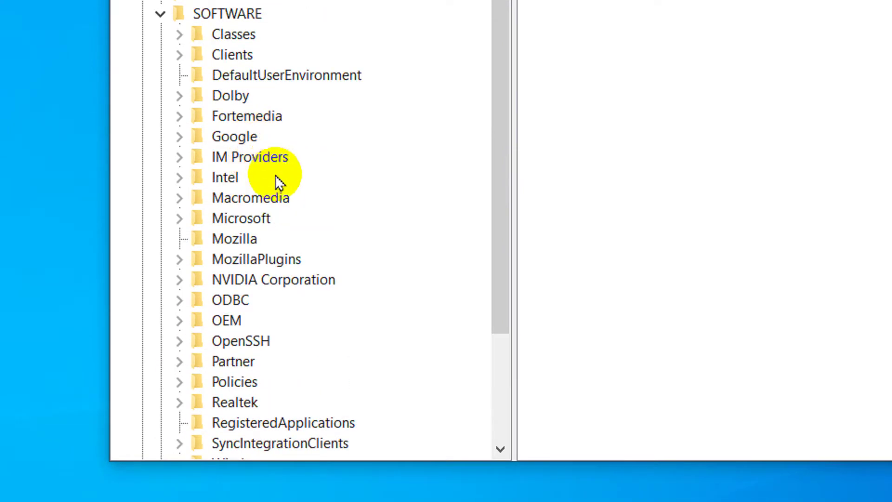
scroll(279, 218, "down", 2)
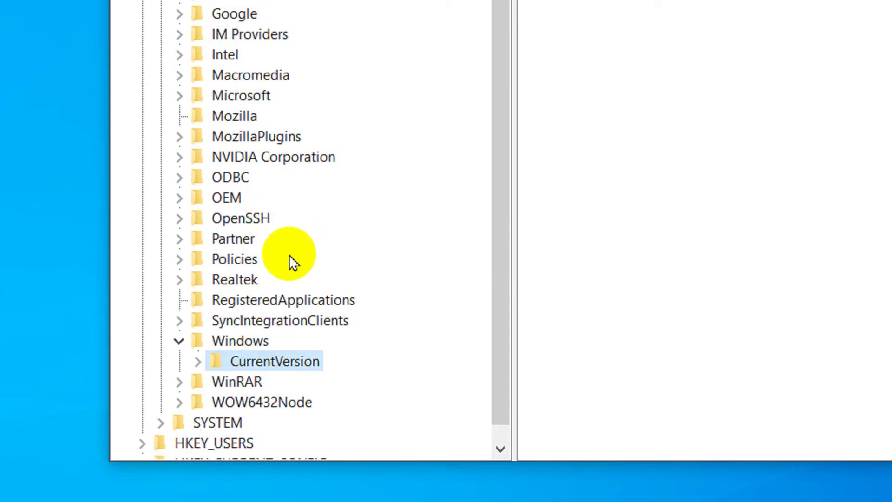
scroll(284, 237, "up", 1)
Select and expand the Microsoft key under HKEY_LOCAL_MACHINE\SOFTWARE.
left_click(233, 158)
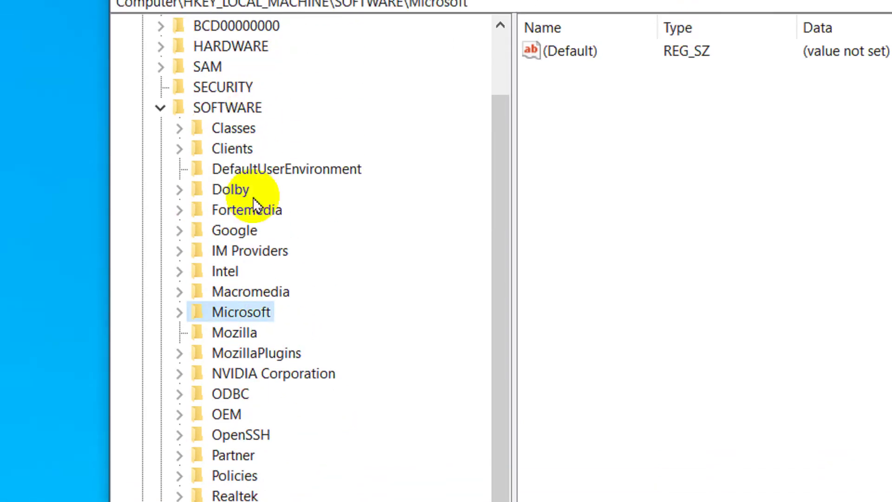
left_click(207, 107)
left_click(238, 329)
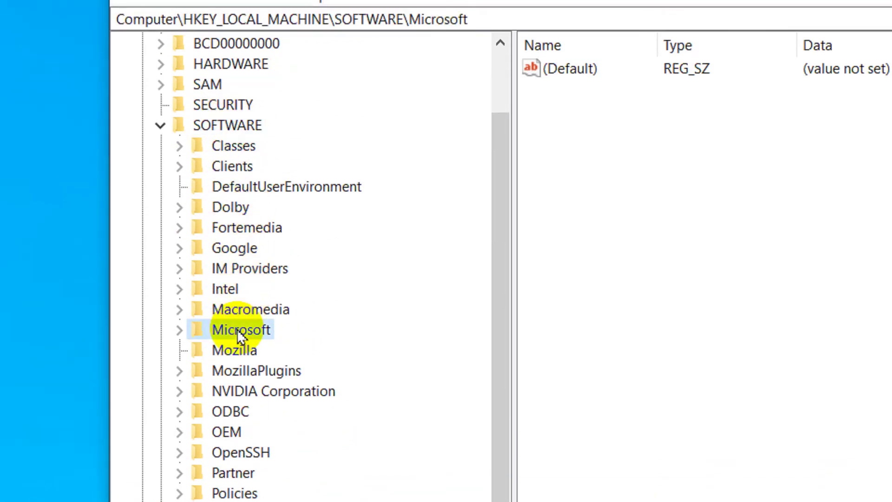
left_click(180, 330)
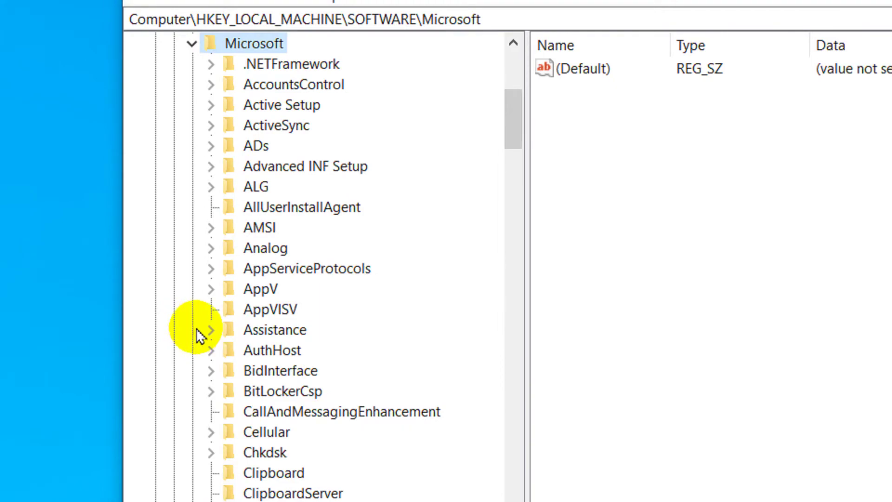
Find the Windows key among the Microsoft subkeys and expand it.
scroll(265, 269, "up", 1)
scroll(319, 235, "down", 6)
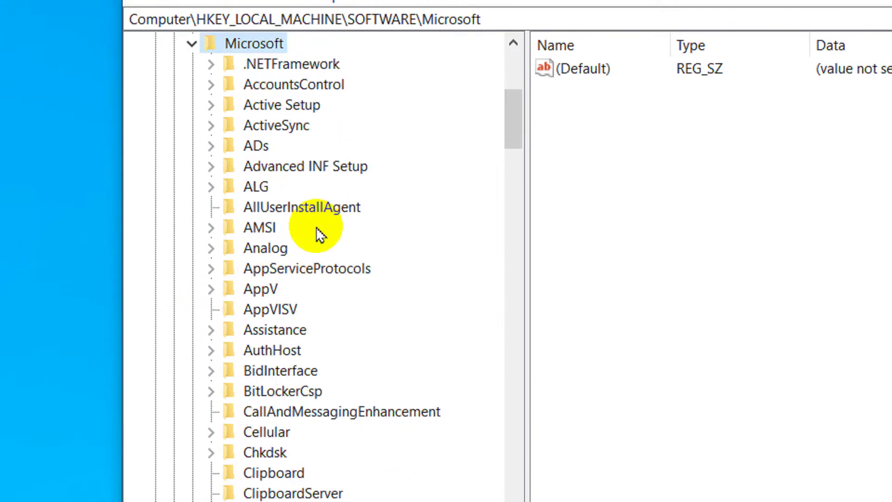
scroll(316, 272, "down", 18)
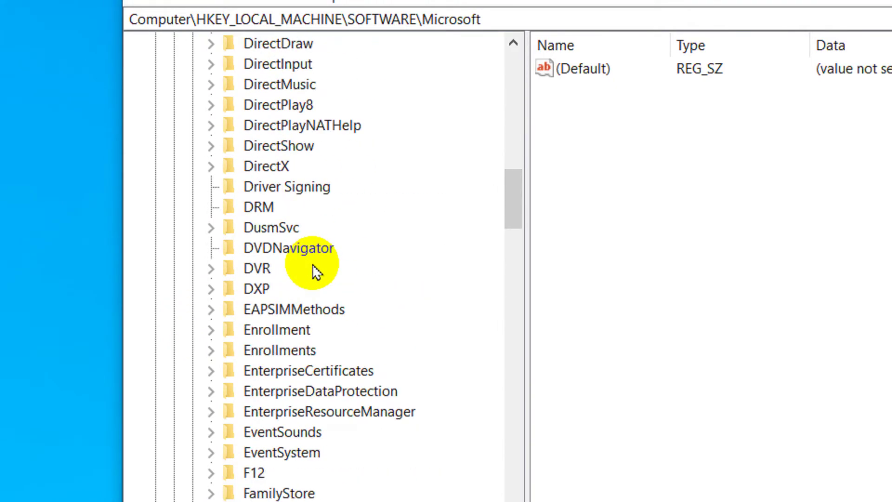
scroll(316, 272, "down", 20)
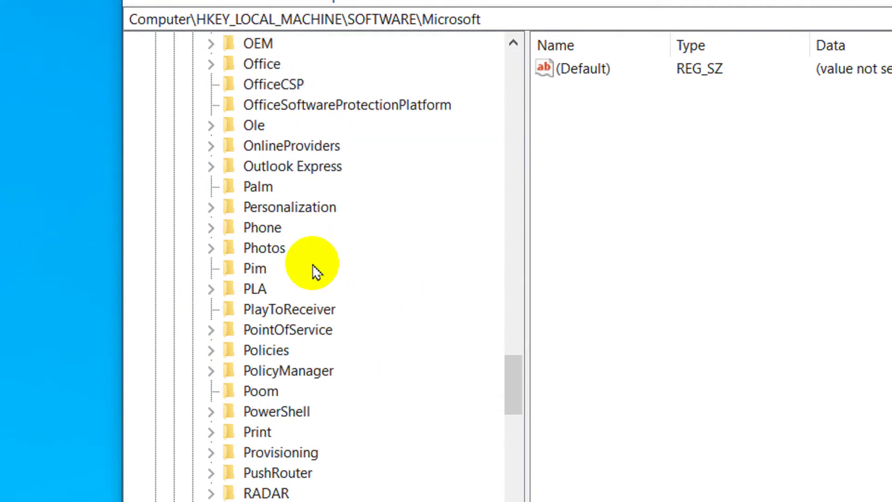
scroll(316, 272, "down", 7)
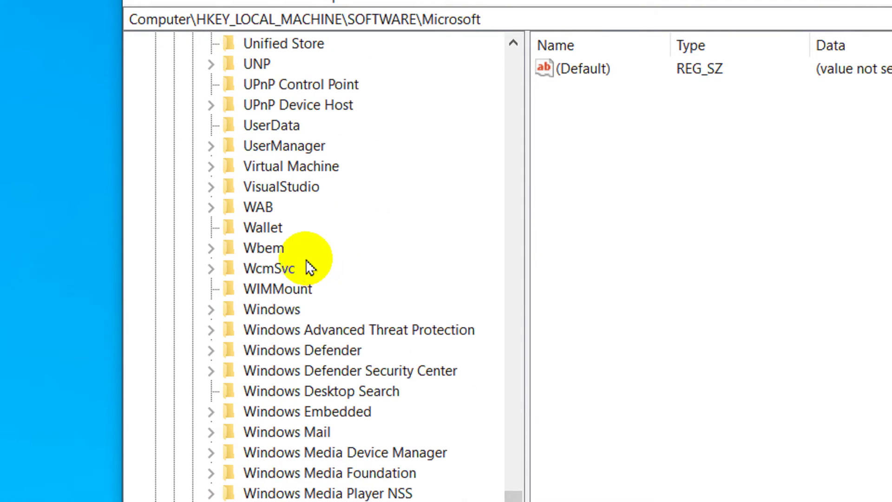
left_click(274, 310)
left_click(211, 310)
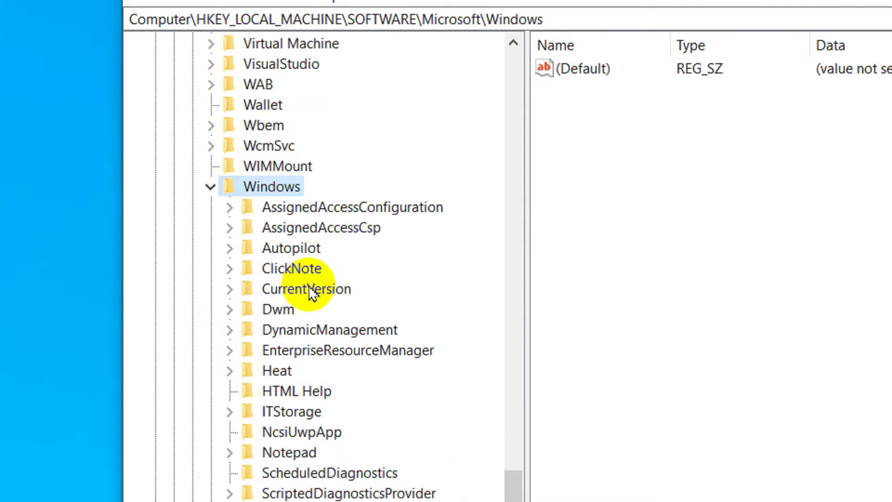
Expand the CurrentVersion key under Microsoft\Windows.
scroll(312, 289, "down", 2)
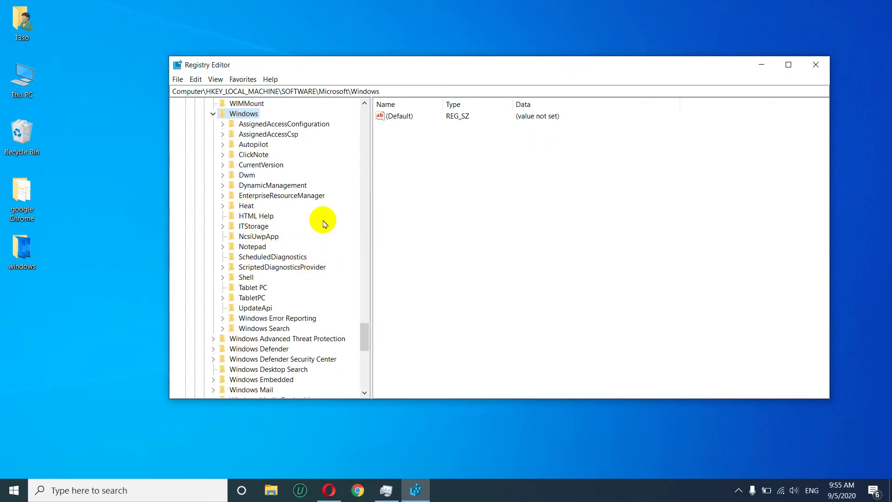
scroll(335, 259, "up", 2)
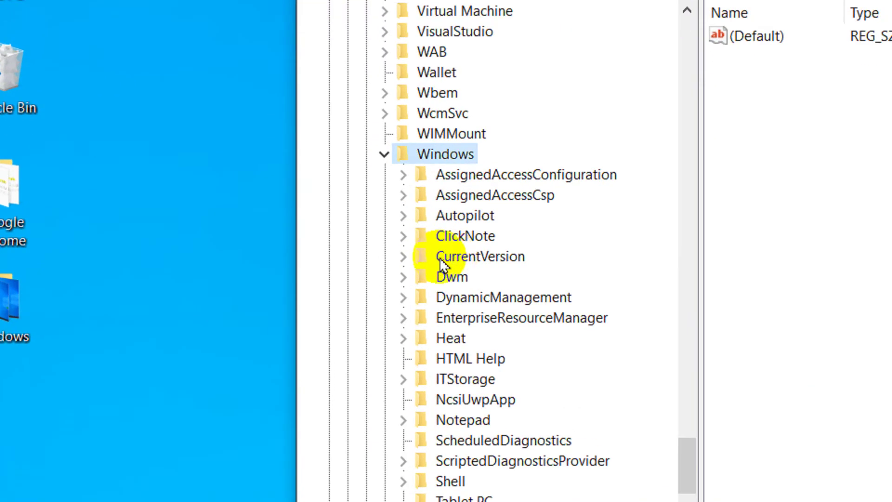
left_click(440, 258)
left_click(447, 157)
left_click(413, 254)
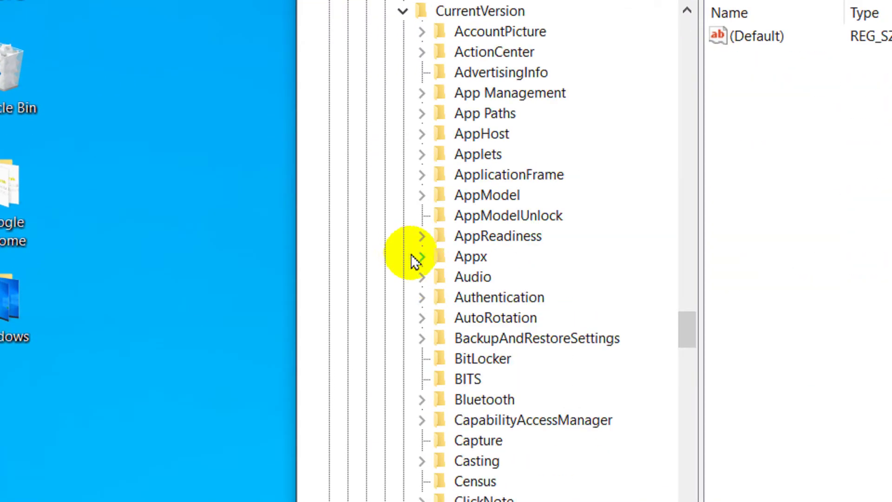
Widen the key tree area so there is more room for nested key names.
scroll(526, 207, "up", 18)
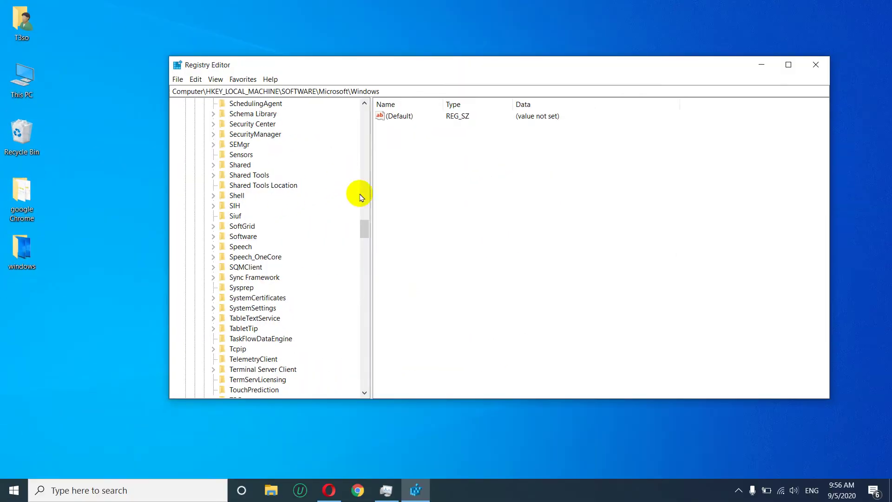
left_click(706, 262)
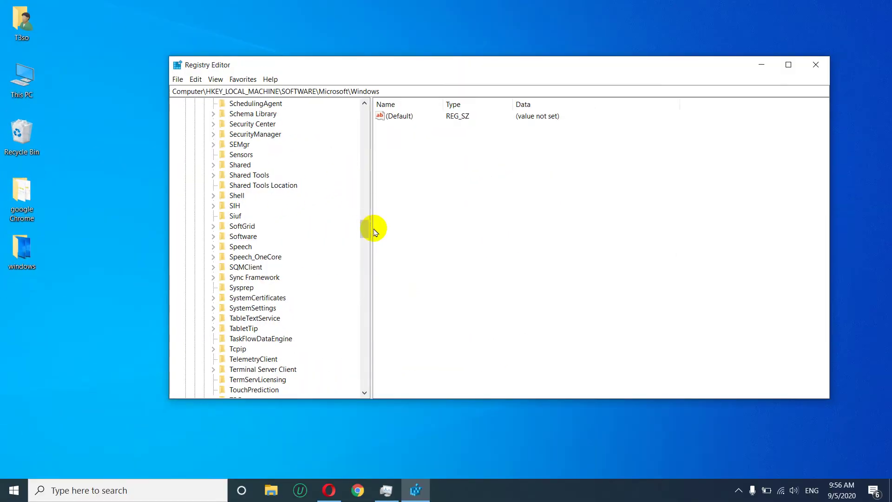
left_click_drag(376, 232, 400, 242)
scroll(209, 200, "up", 20)
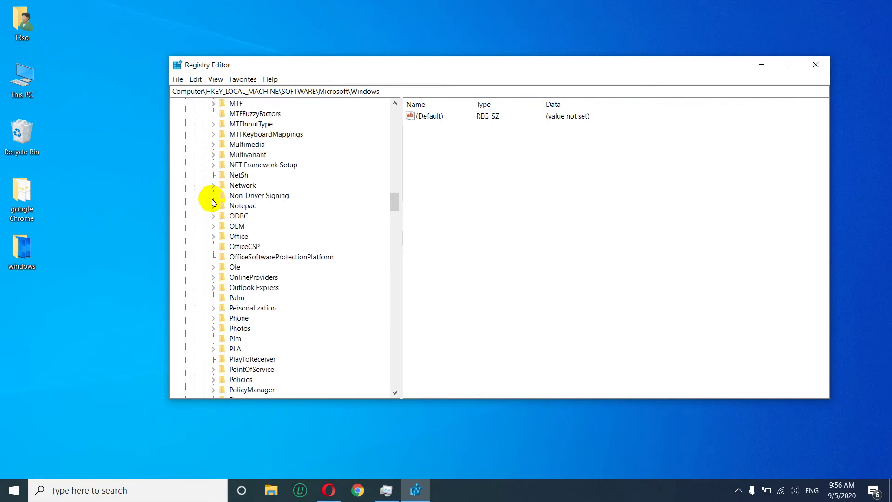
Retrace the key path from HKEY_LOCAL_MACHINE through SOFTWARE, ending with the Microsoft key selected.
scroll(212, 201, "up", 20)
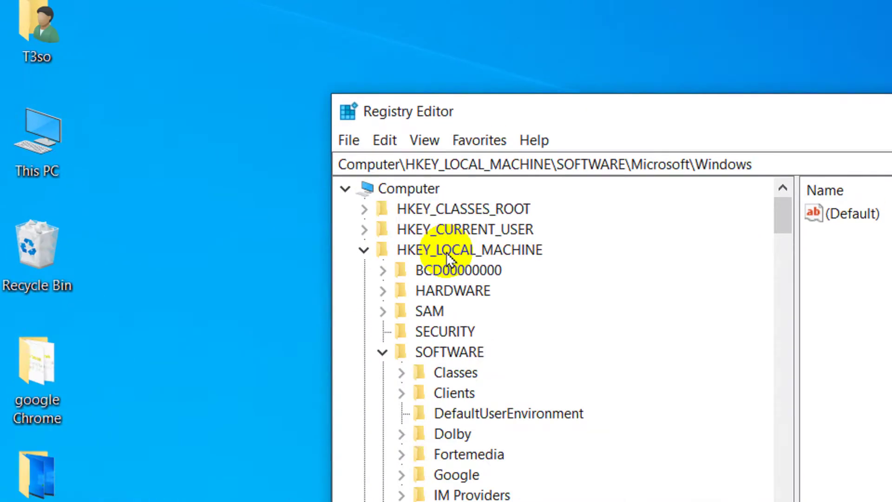
left_click(227, 135)
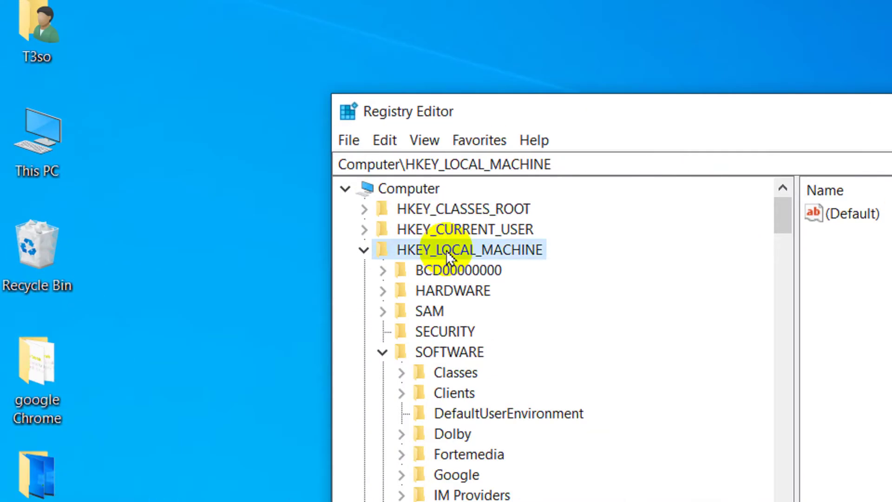
left_click(432, 353)
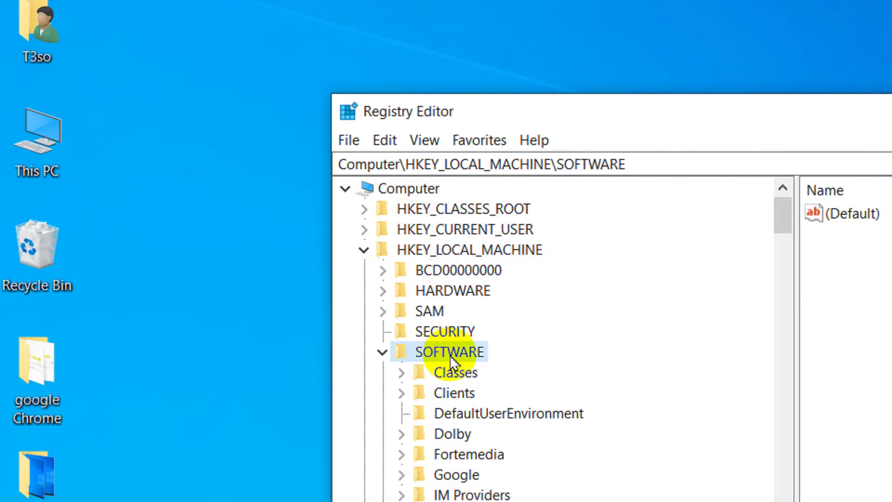
left_click(478, 382)
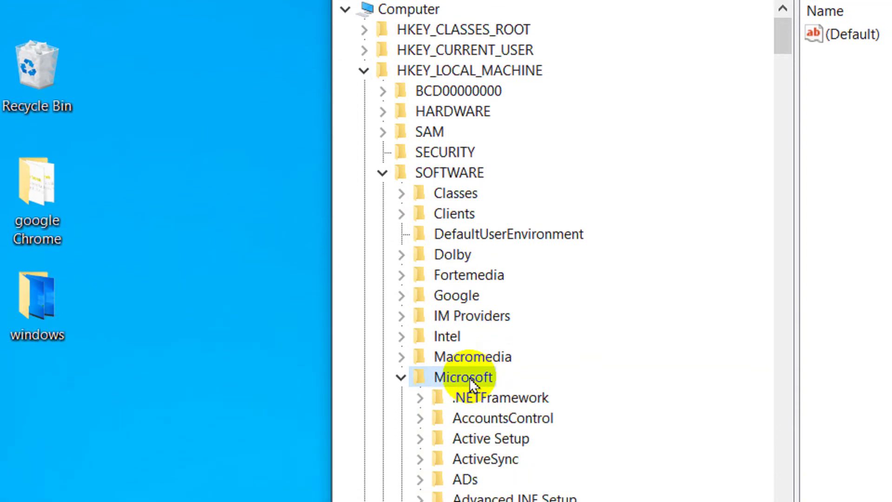
Find the Windows key among the subkeys of HKEY_LOCAL_MACHINE\SOFTWARE\Microsoft and select it.
scroll(476, 379, "down", 2)
scroll(476, 356, "down", 18)
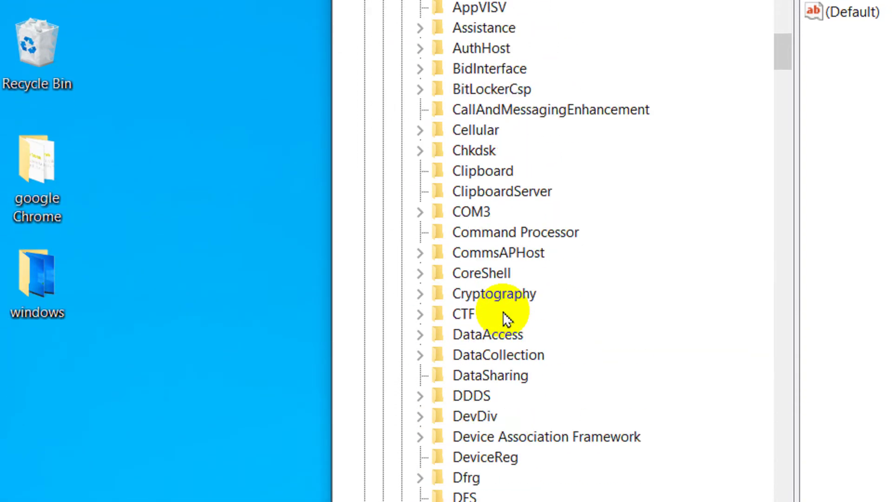
scroll(503, 311, "down", 20)
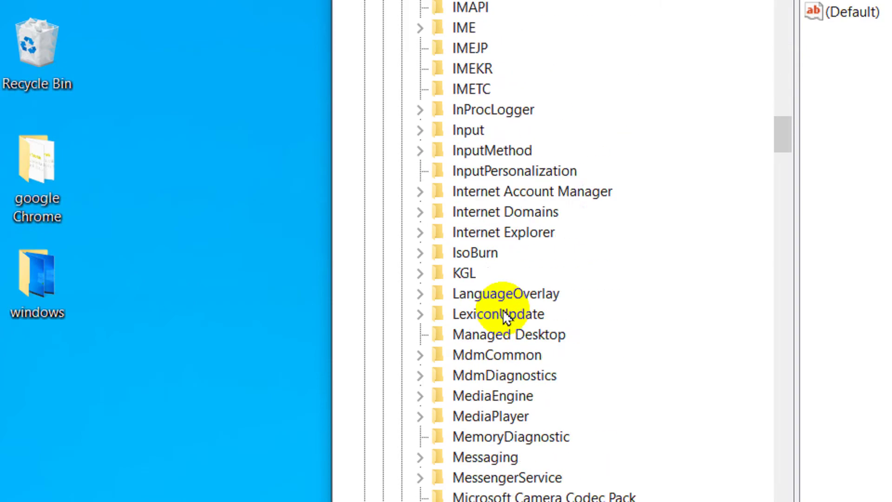
scroll(502, 309, "down", 10)
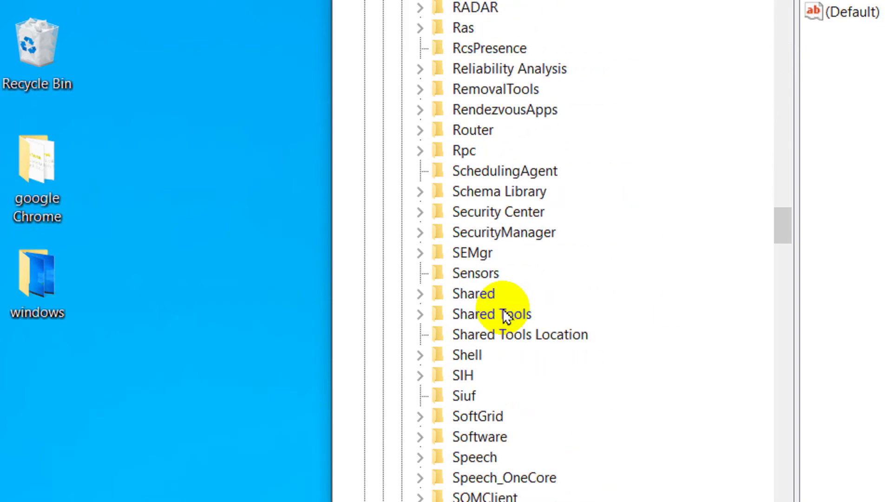
scroll(503, 308, "up", 18)
scroll(503, 306, "up", 20)
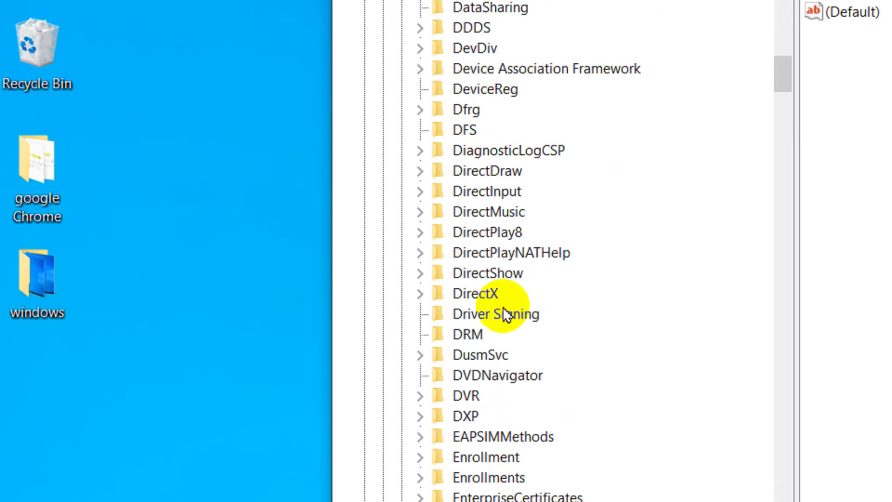
scroll(505, 308, "down", 3)
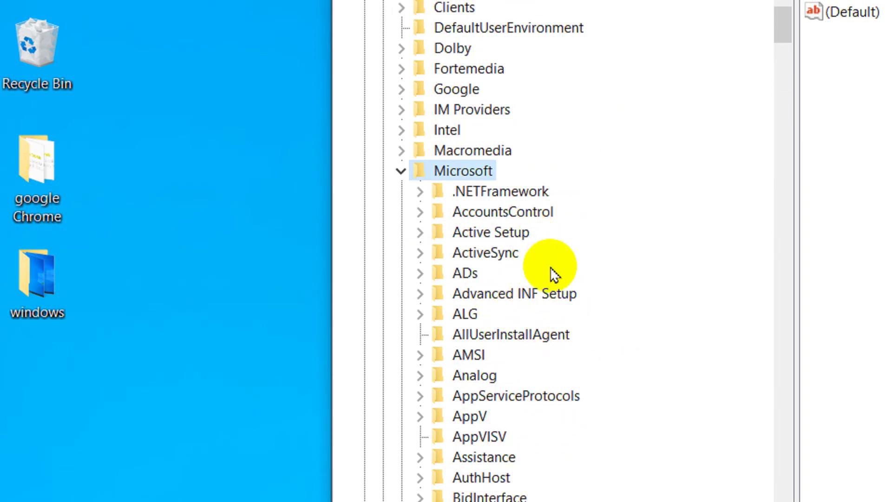
scroll(551, 272, "down", 2)
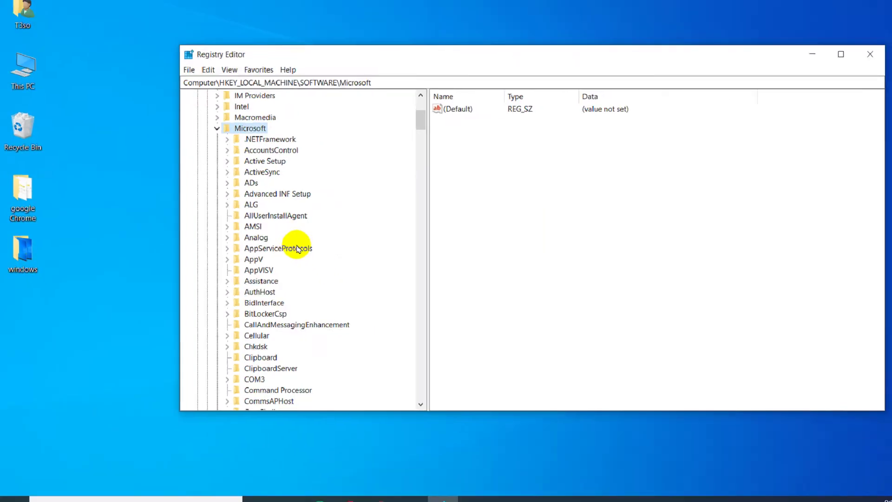
scroll(298, 250, "down", 20)
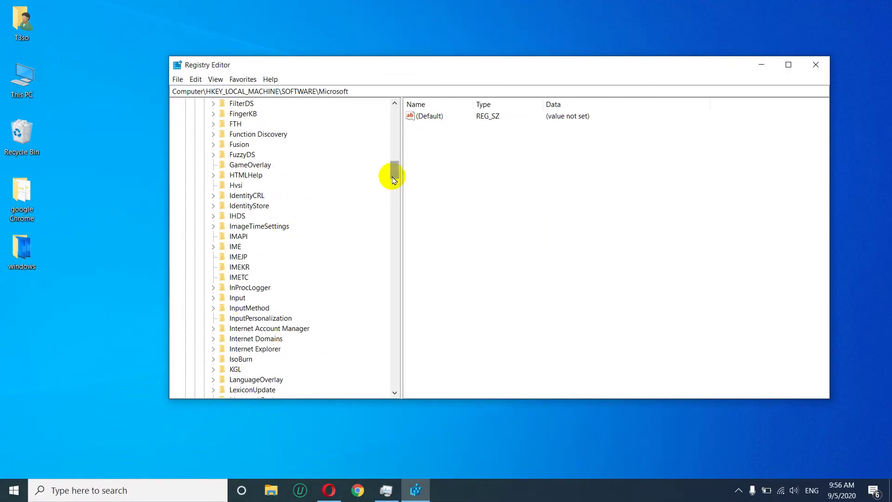
left_click_drag(393, 176, 394, 132)
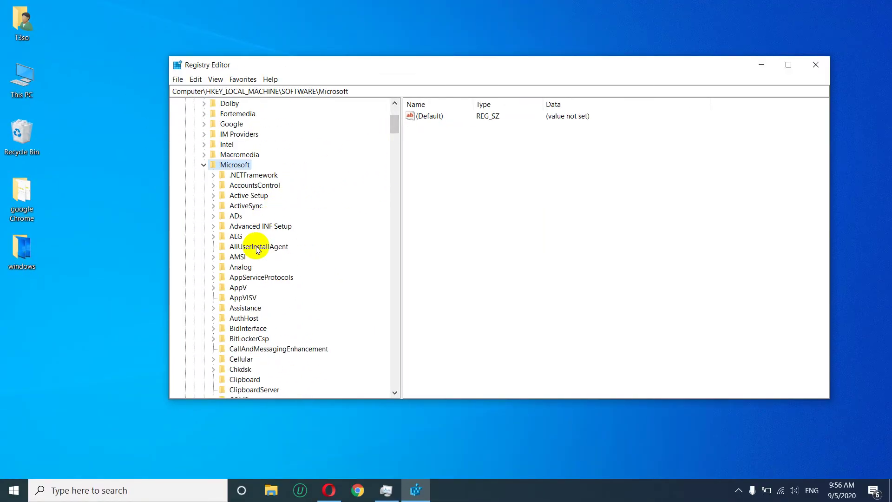
scroll(257, 242, "down", 5)
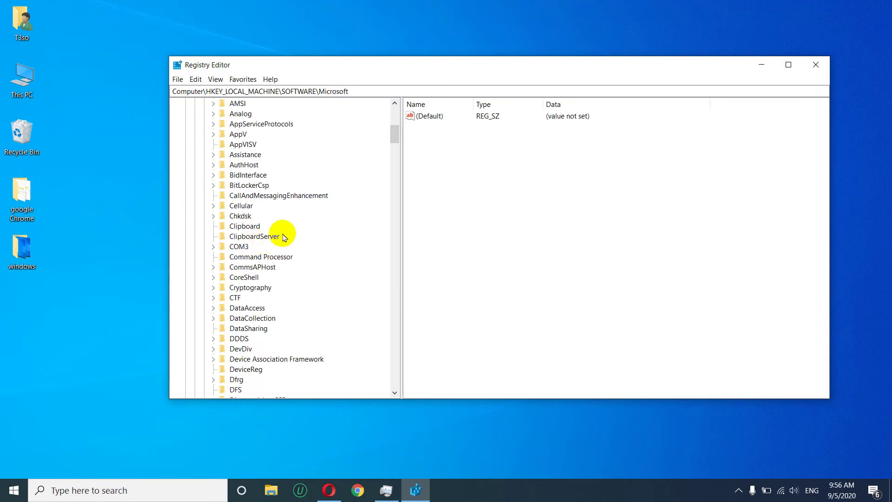
scroll(284, 237, "down", 20)
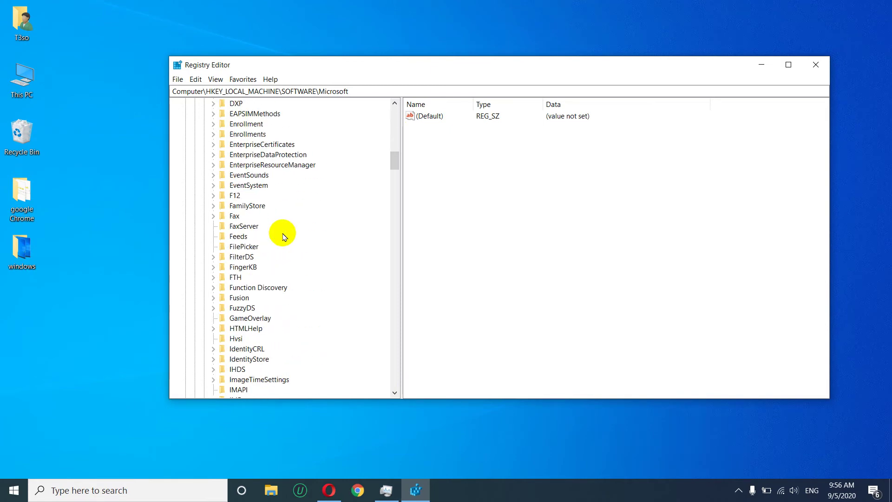
scroll(284, 234, "down", 20)
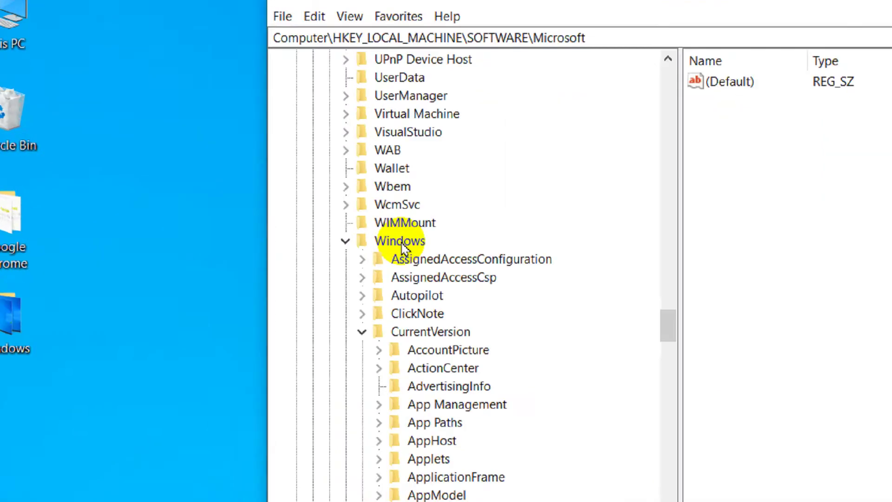
left_click(249, 205)
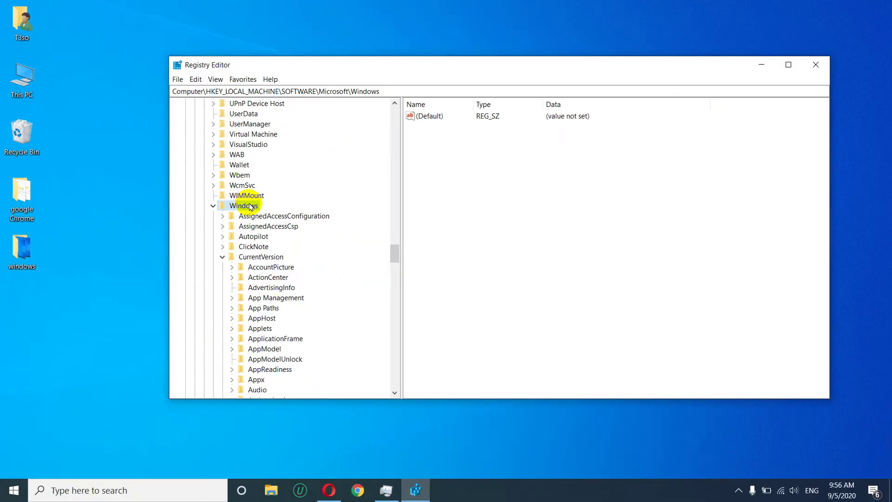
Select the CurrentVersion key under Windows, and from its subkeys select SharedAccess.
scroll(507, 314, "down", 3)
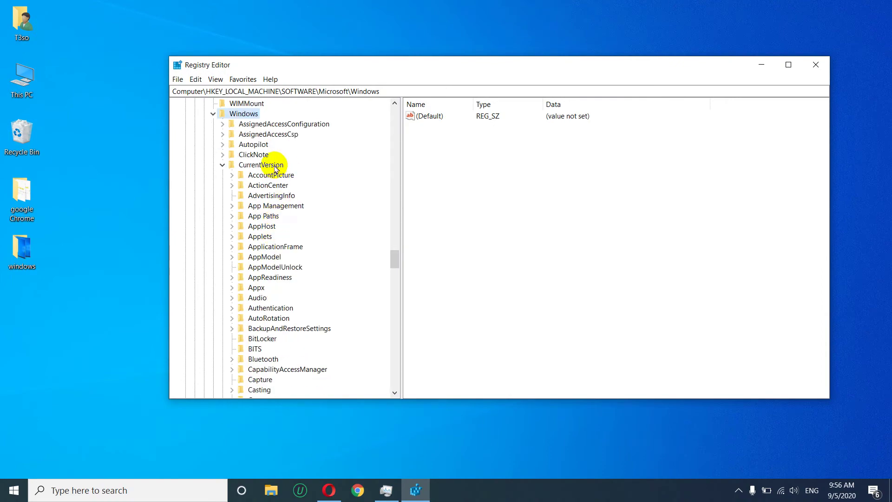
left_click(274, 165)
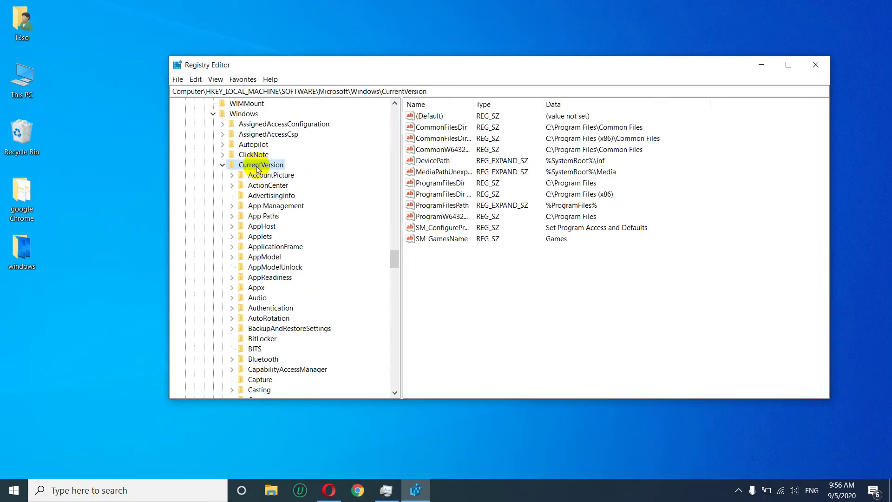
scroll(453, 353, "down", 3)
scroll(278, 217, "down", 13)
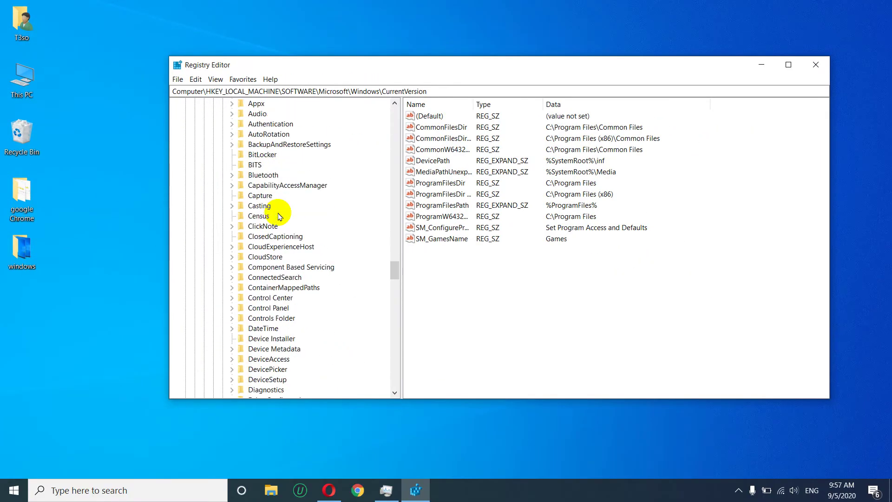
scroll(279, 217, "down", 16)
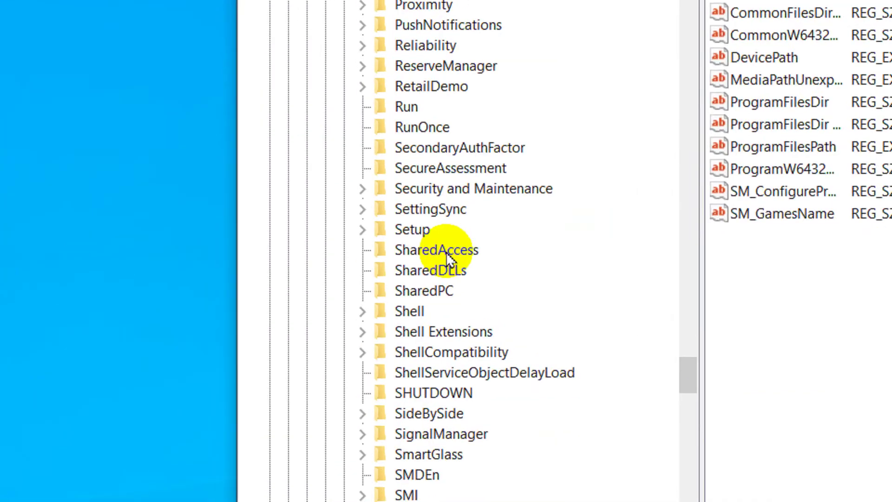
left_click(275, 261)
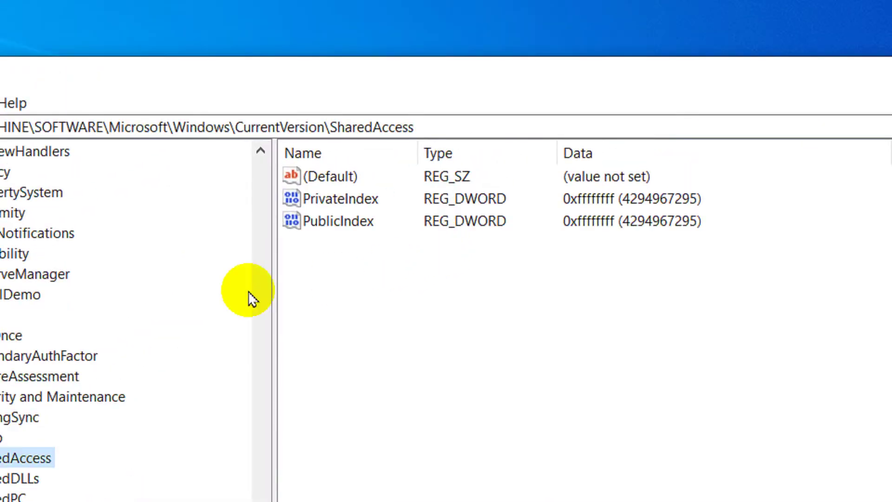
Create a new DWORD (32-bit) value in the SharedAccess key.
right_click(359, 295)
mouse_move(417, 309)
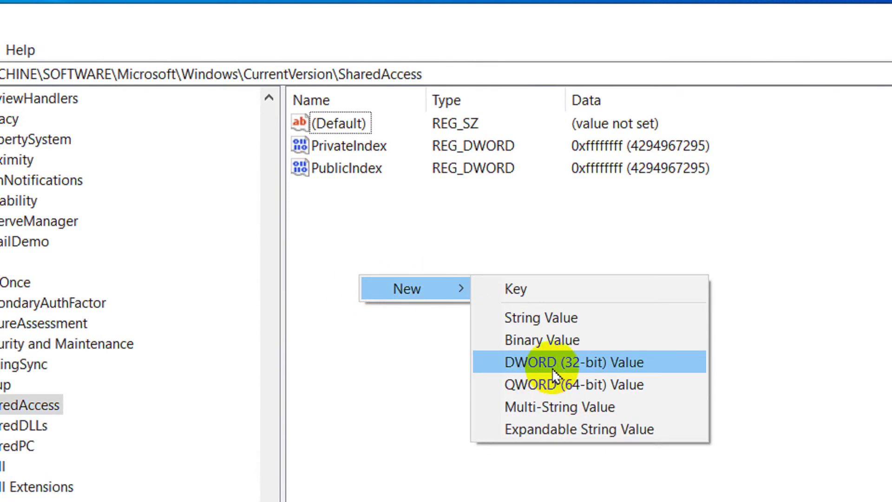
left_click(553, 369)
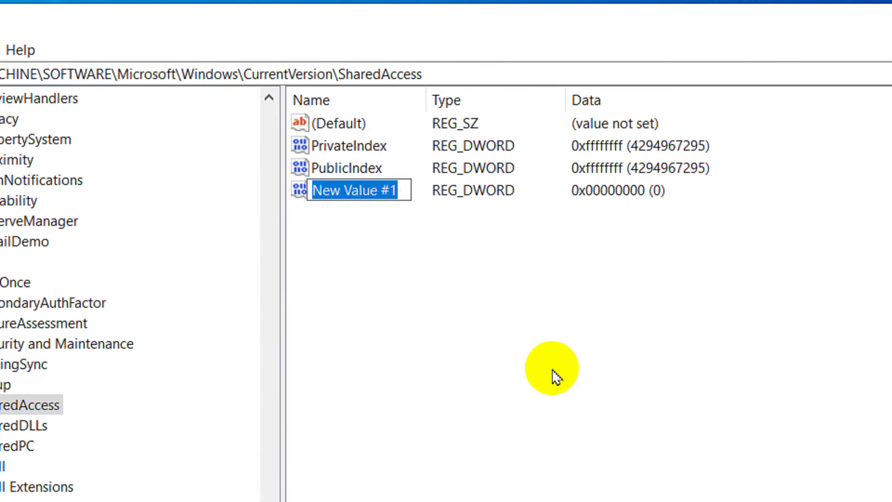
Rename the new DWORD value as EnableRebootPersisitConnection.
right_click(346, 187)
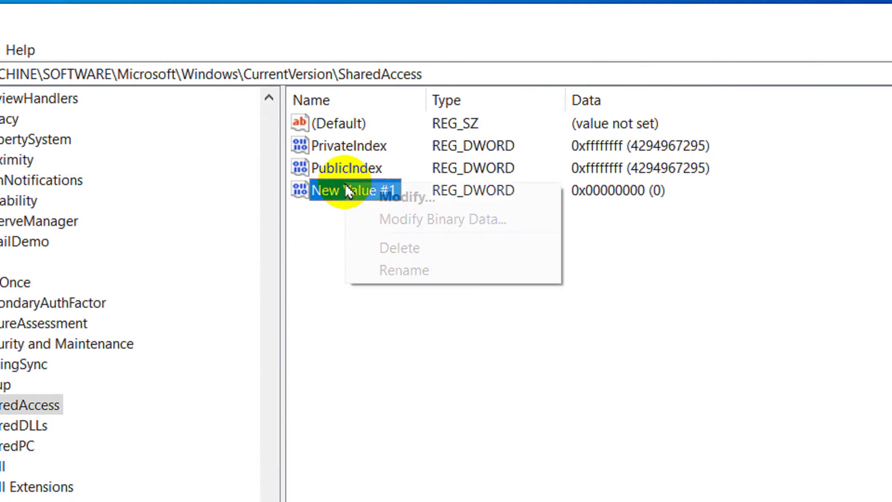
left_click(410, 269)
type("E")
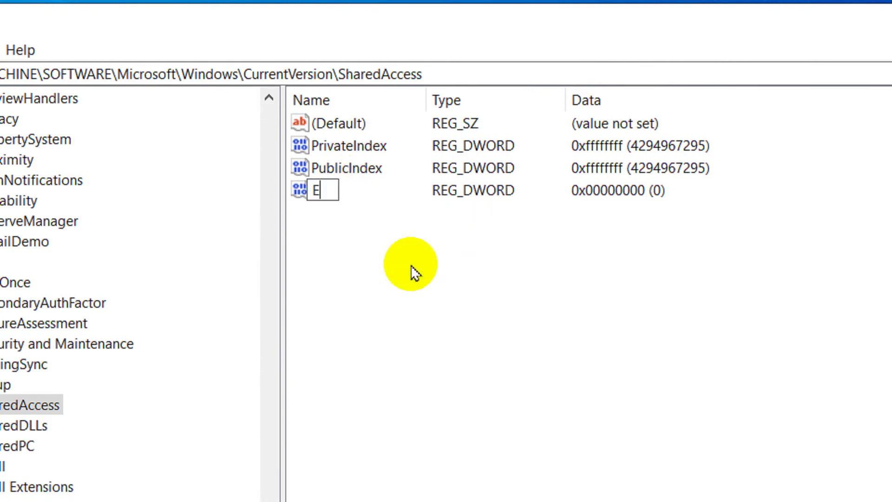
type("nable")
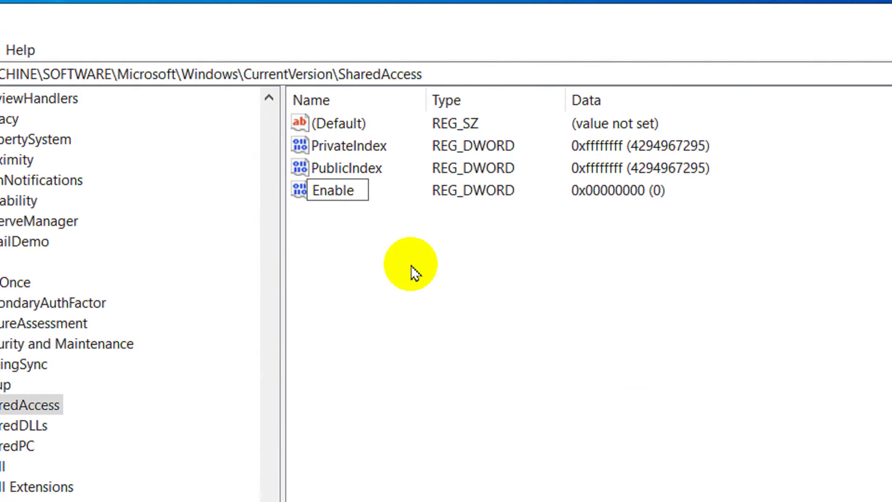
type("Reboo")
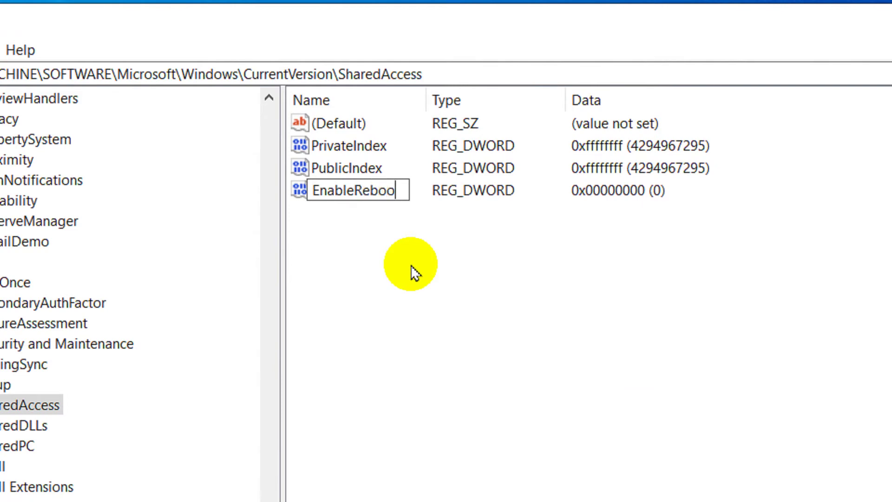
type("tPersisit")
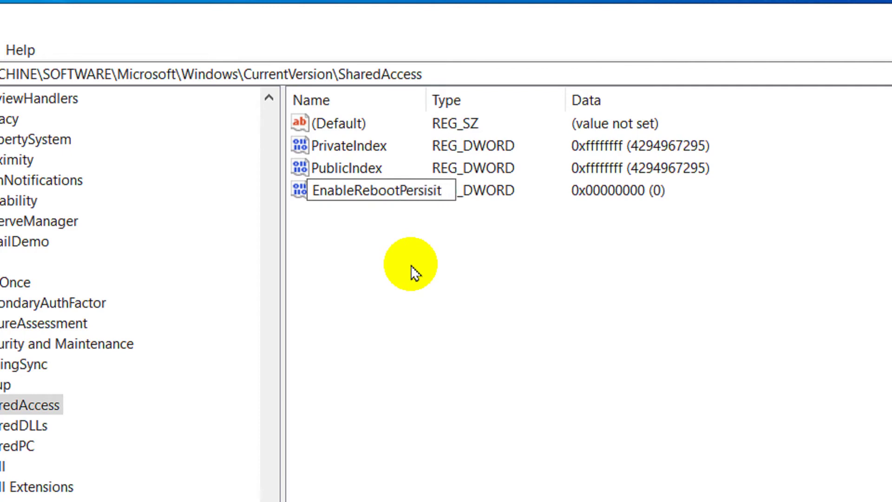
type("ConneConne")
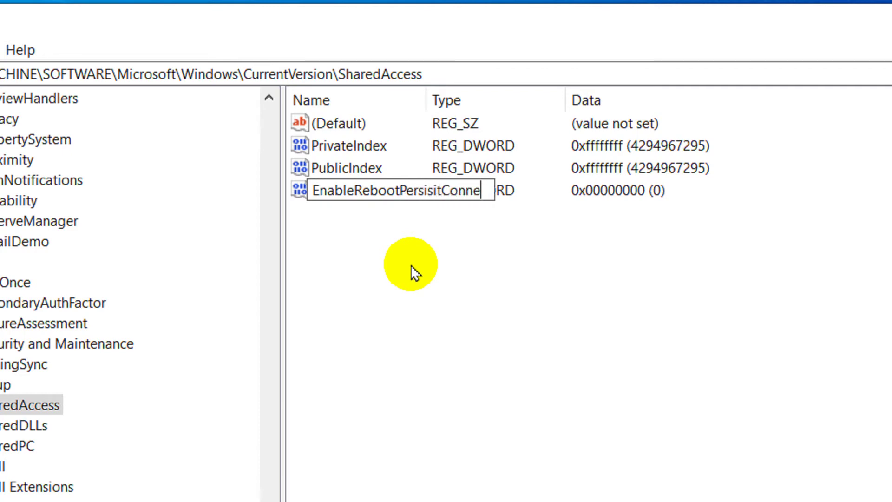
type("ction")
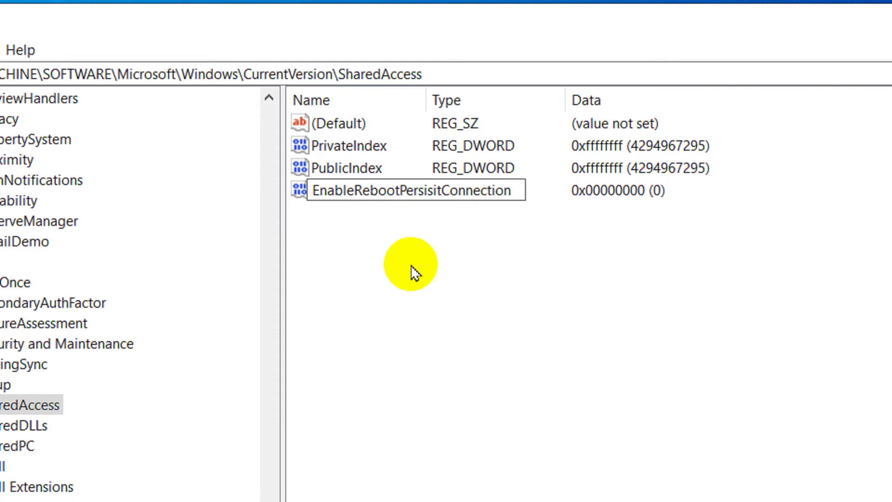
key("Return")
Correct the spelling of the new DWORD value's name to EnableRebootPersistConnection.
right_click(482, 184)
left_click(557, 273)
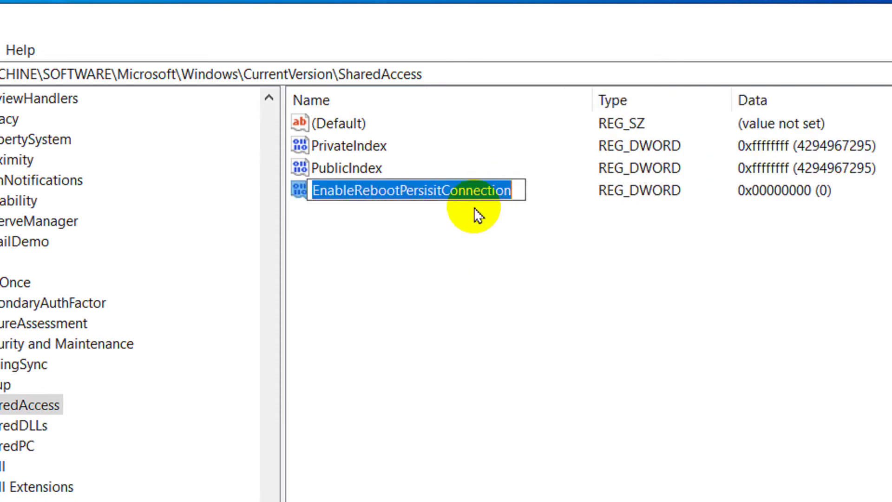
left_click(434, 190)
key("shift+Right")
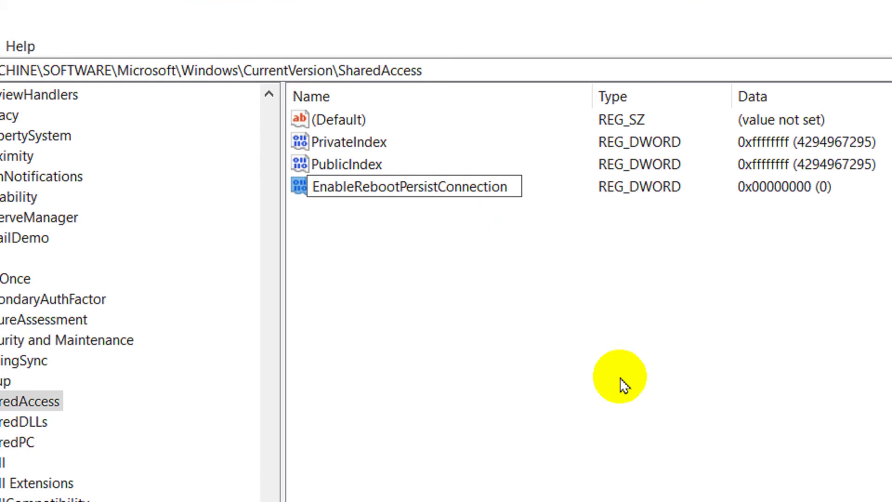
key("Return")
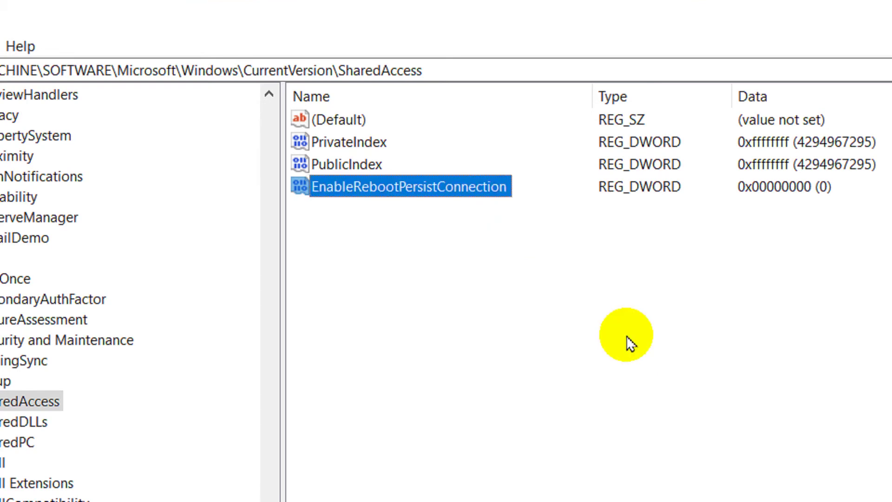
Set the value data of EnableRebootPersistConnection to 1 with the hexadecimal base.
double_click(483, 191)
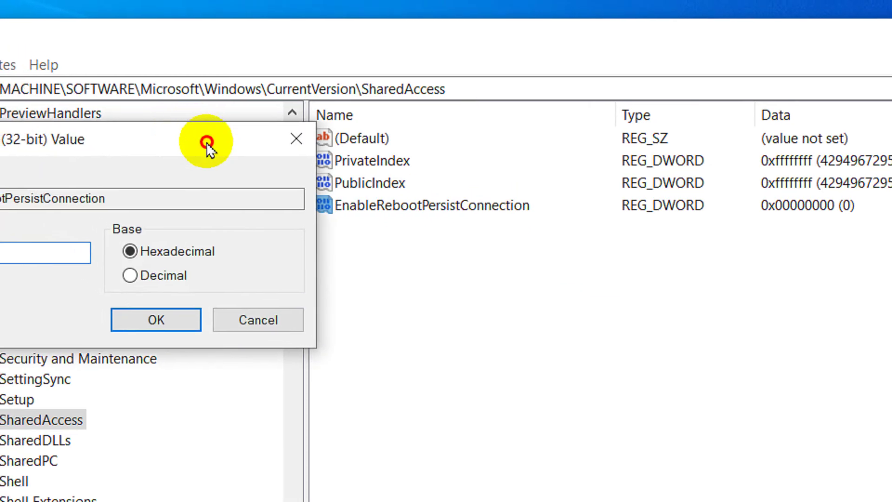
left_click_drag(184, 124, 602, 269)
left_click(374, 384)
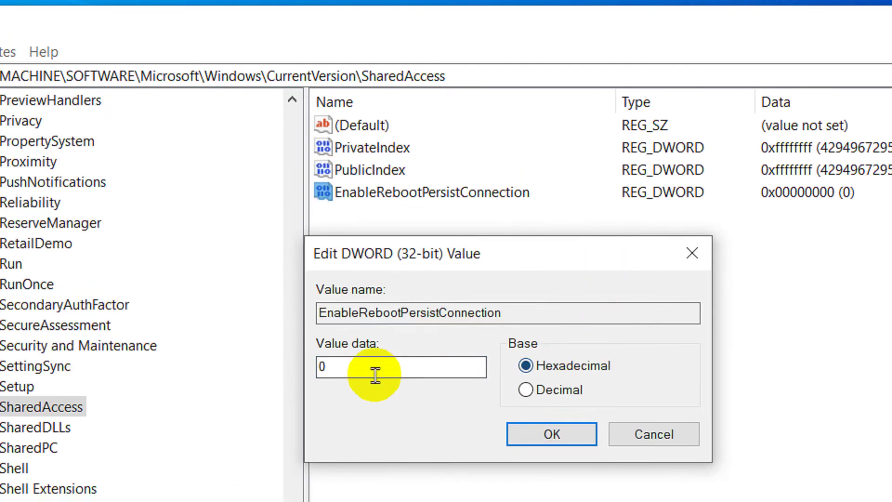
left_click_drag(374, 384, 302, 377)
type("1")
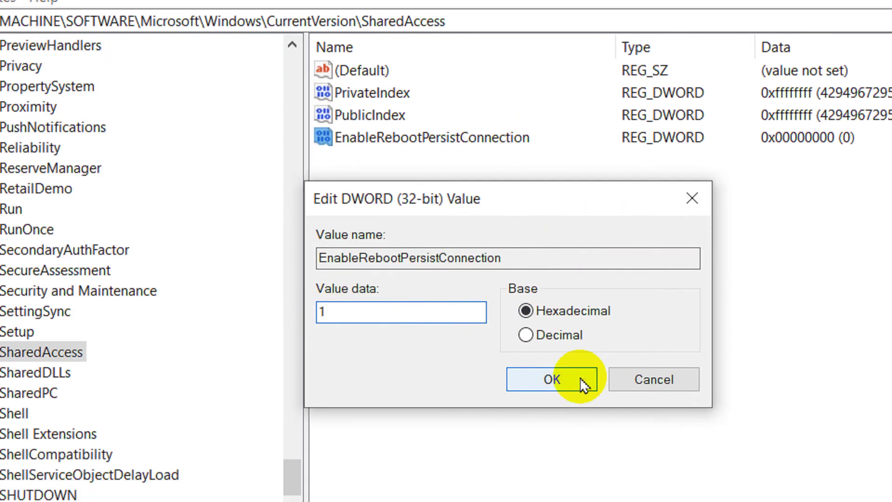
left_click(579, 377)
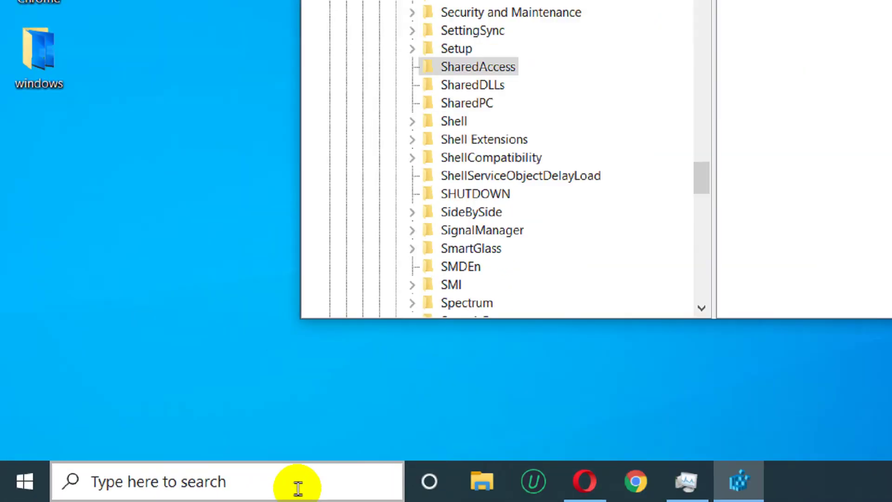
Search Windows for "services" and open the Services app.
left_click(298, 488)
type("ser")
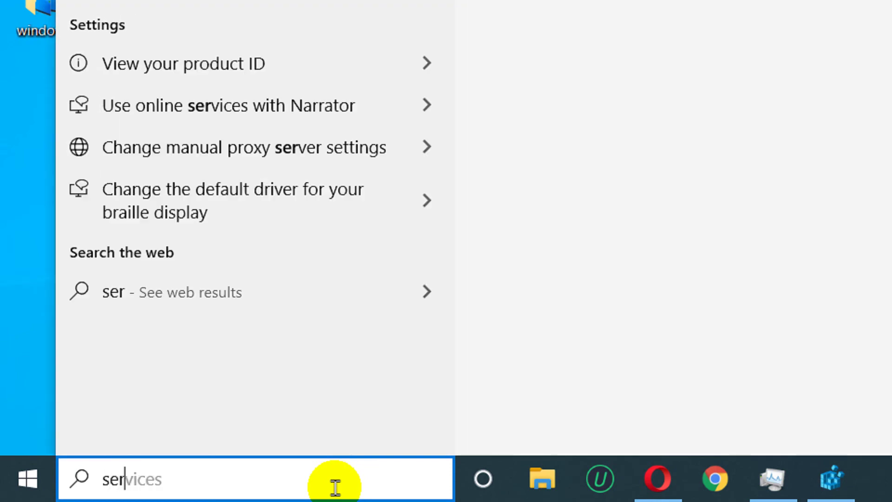
type("vi")
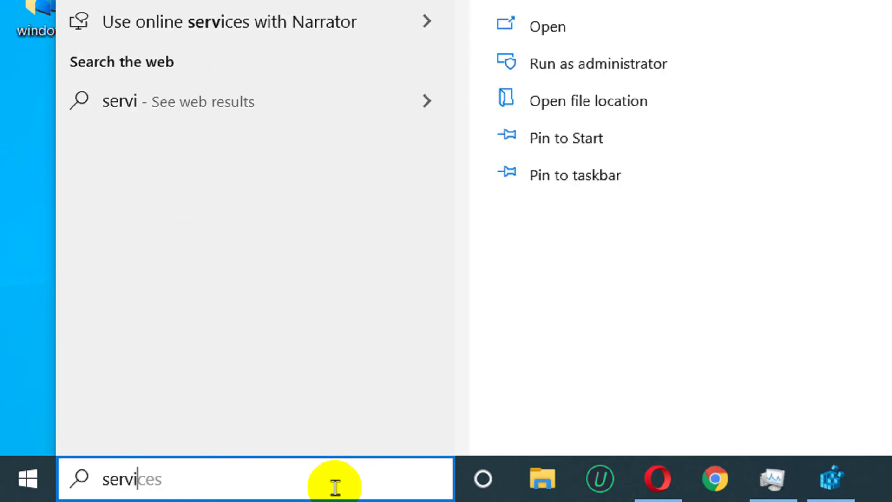
type("ces")
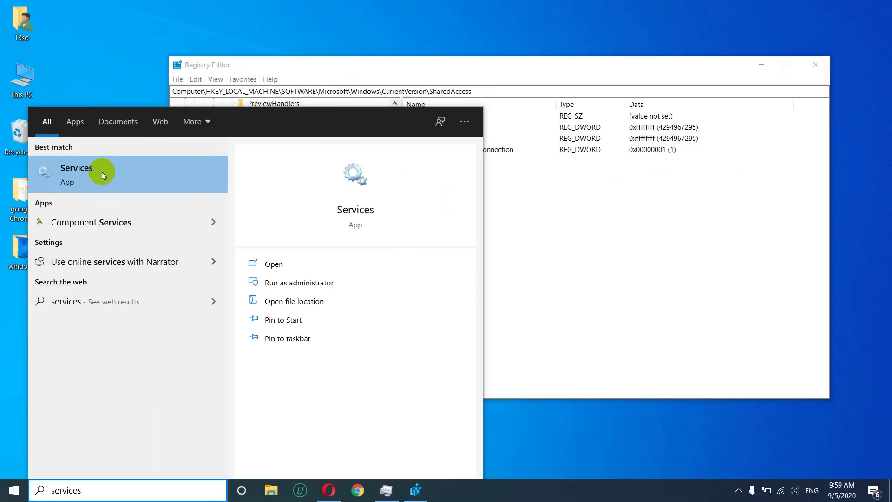
left_click(158, 175)
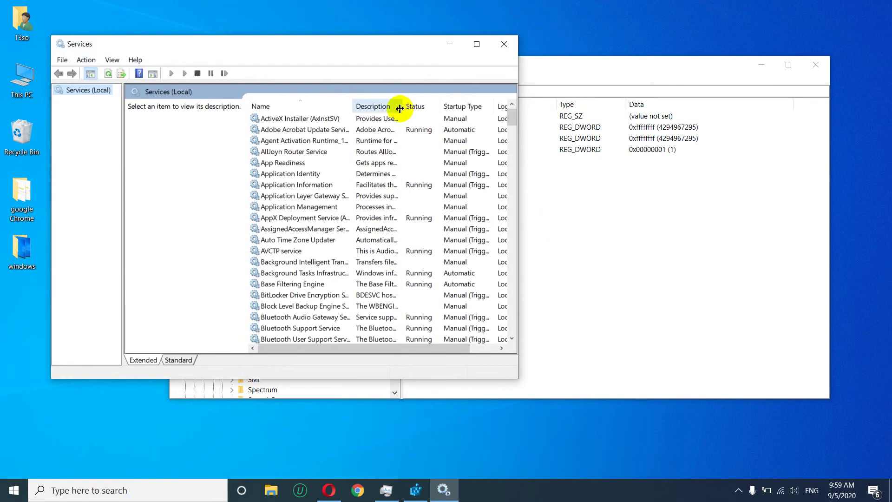
left_click_drag(365, 43, 466, 55)
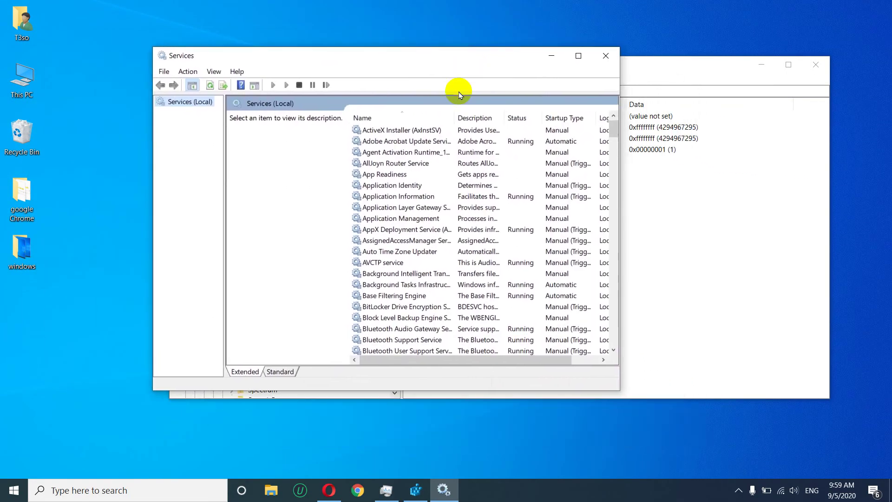
Widen the Name column of the services list and open the properties of Internet Connection Sharing (ICS).
scroll(446, 262, "down", 2)
scroll(446, 262, "down", 16)
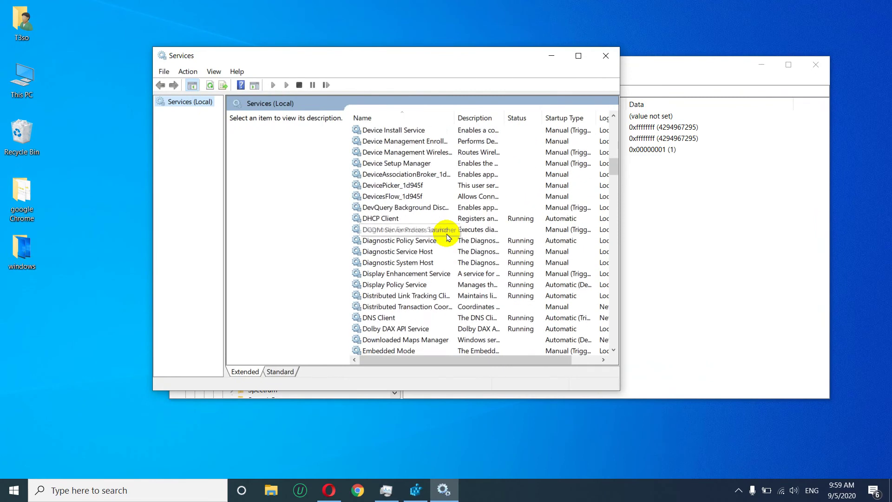
scroll(448, 237, "down", 13)
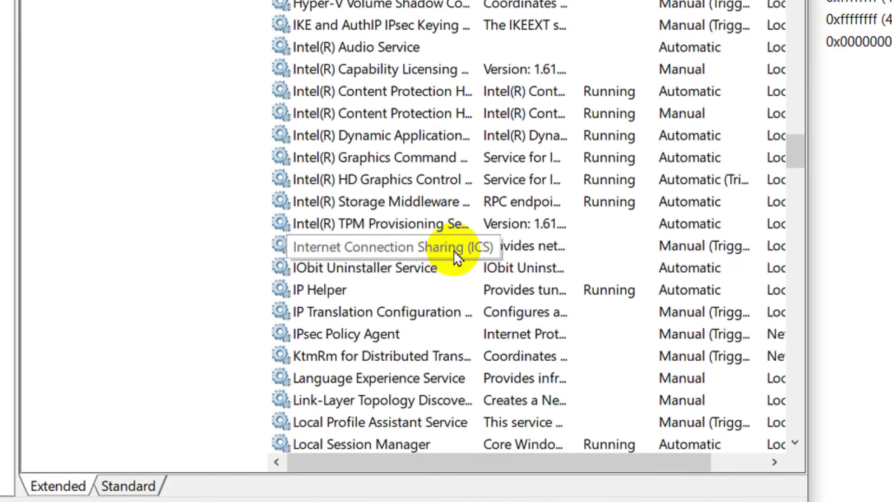
left_click(453, 250)
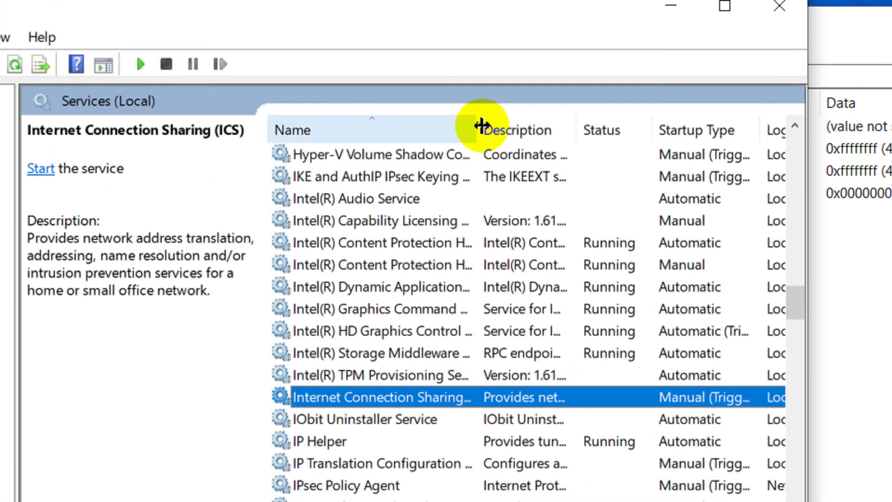
left_click_drag(482, 125, 581, 173)
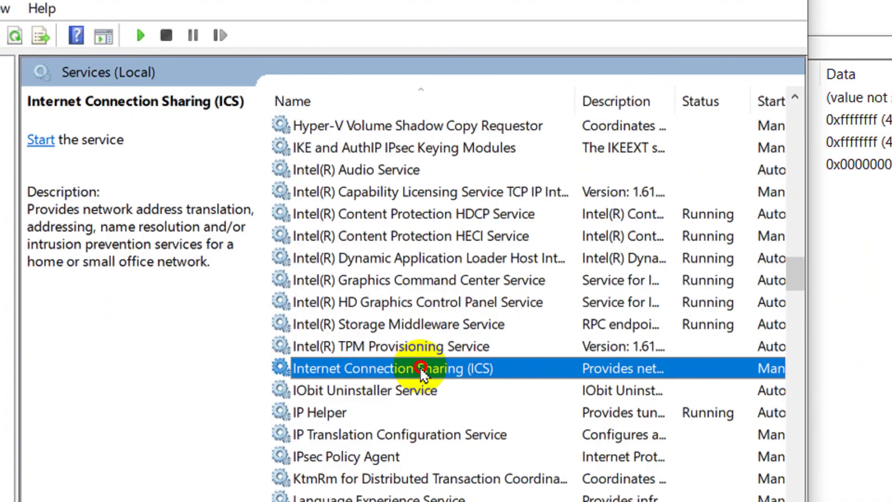
double_click(421, 370)
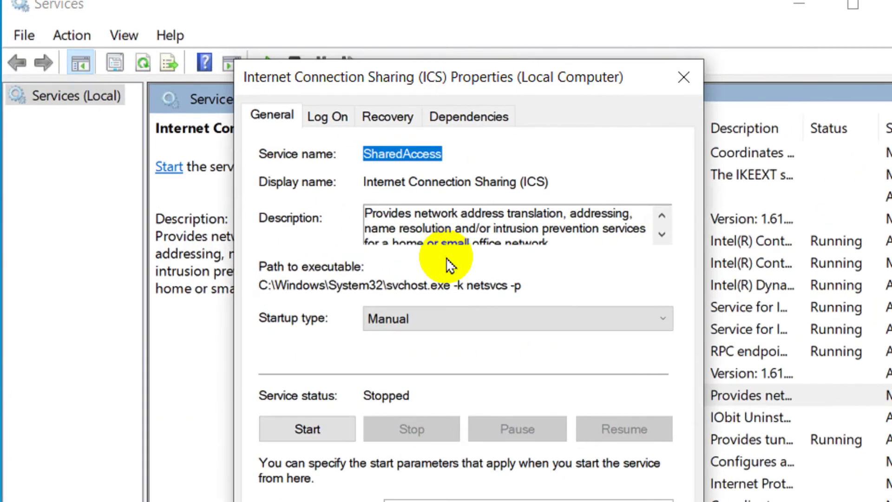
Set the startup type of Internet Connection Sharing (ICS) to Automatic and start the service.
left_click(378, 213)
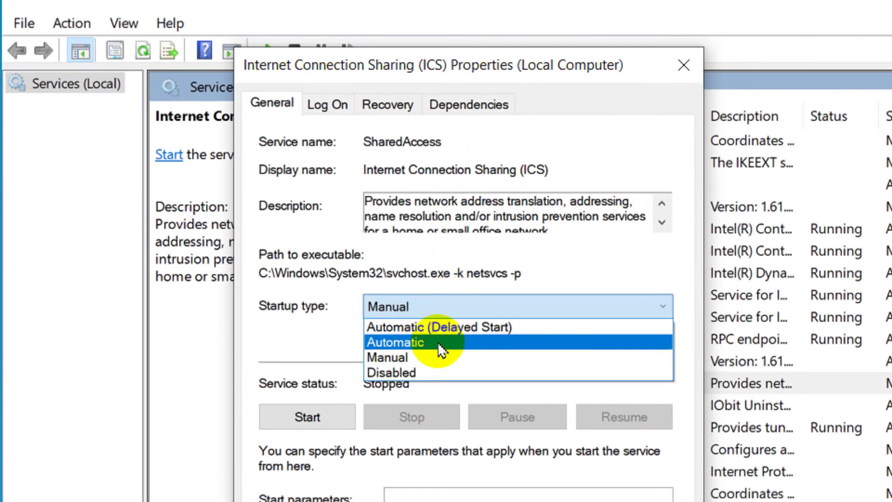
left_click(437, 342)
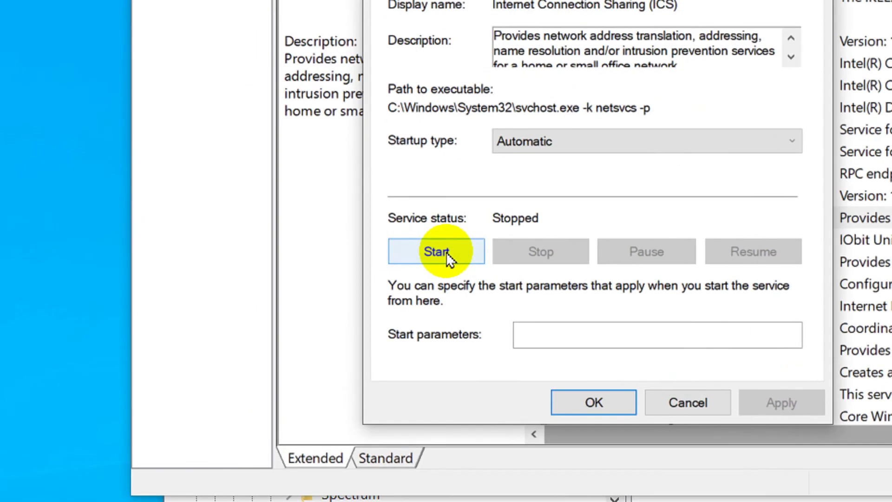
left_click(310, 268)
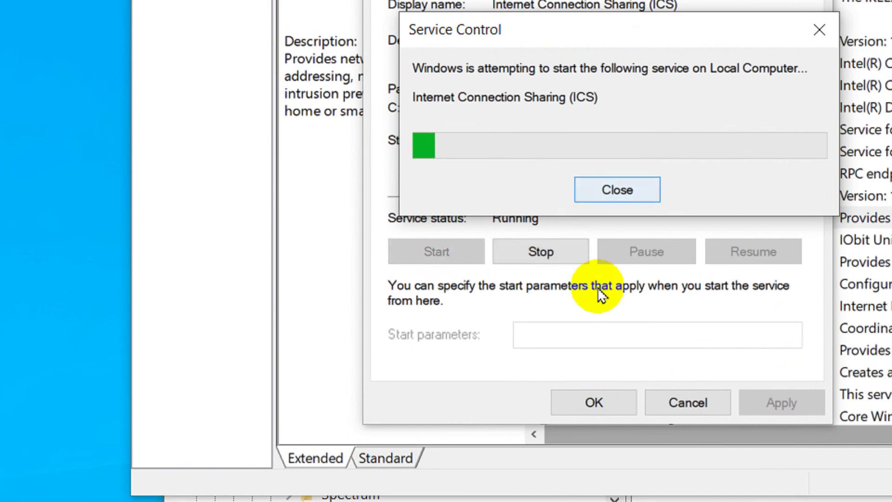
left_click(605, 402)
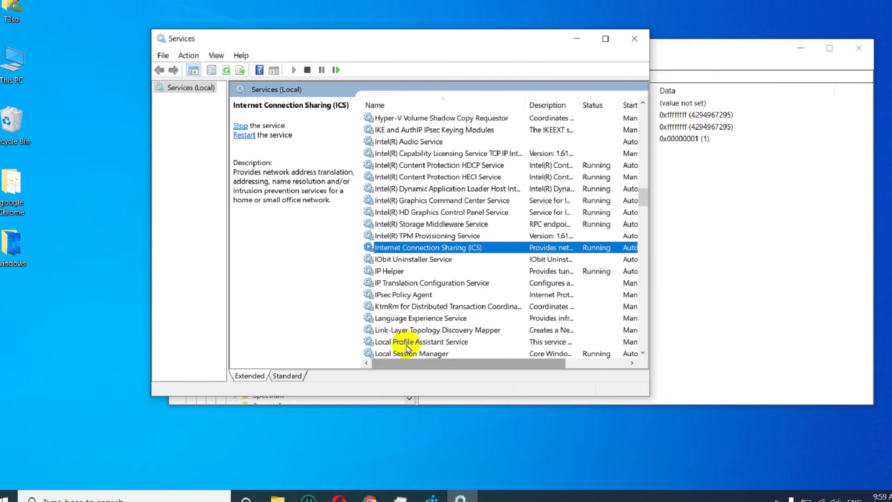